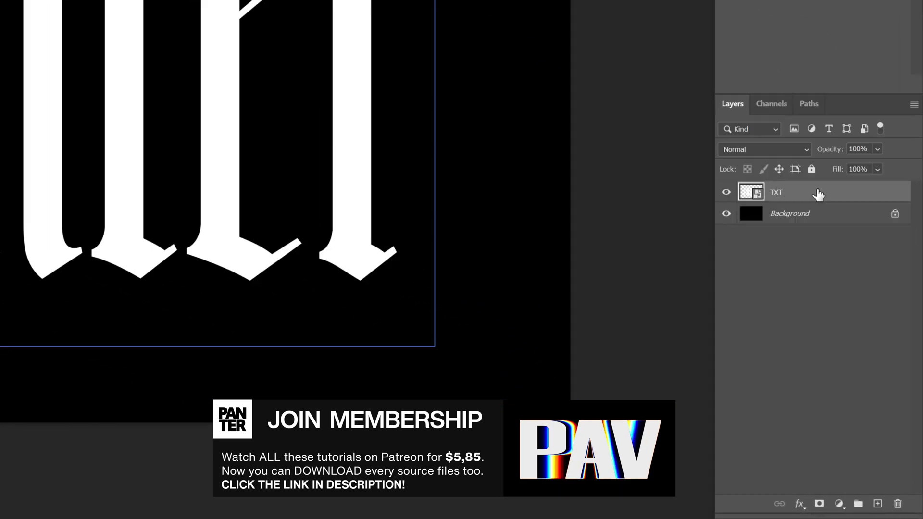
- Add Bevel & Emboss to the TXT layer: depth 1000%, size 46 px, soften 5 px, highlight opacity 30%, shadow opacity 60%
{"action": "double_click", "coordinate": [819, 194]}
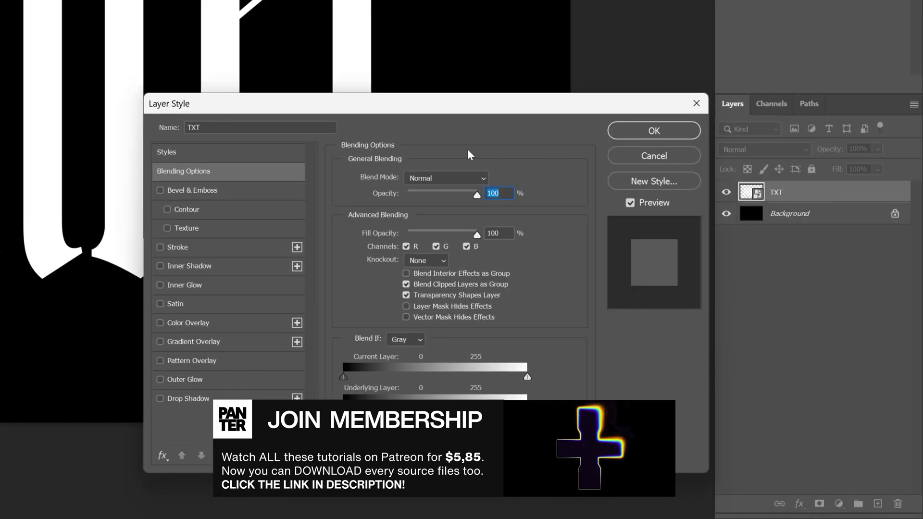
{"action": "left_click", "coordinate": [201, 190]}
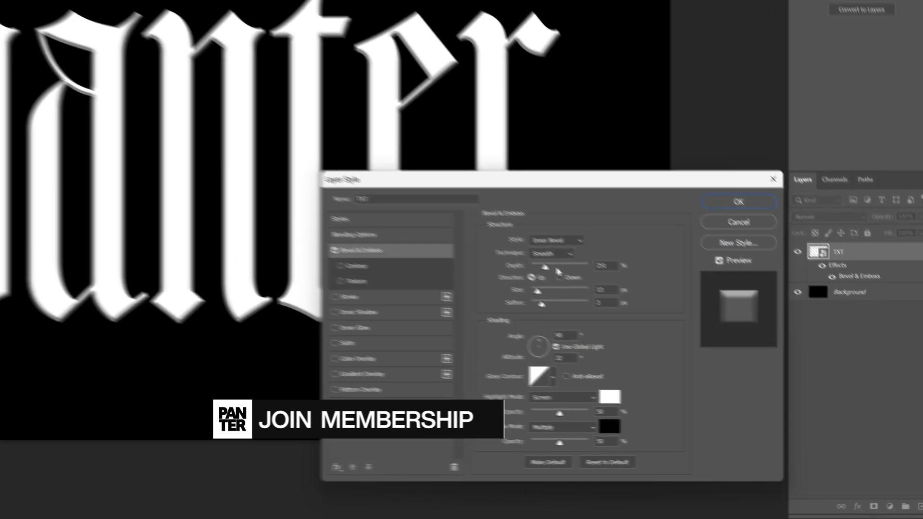
{"action": "left_click_drag", "start_coordinate": [552, 269], "coordinate": [594, 269]}
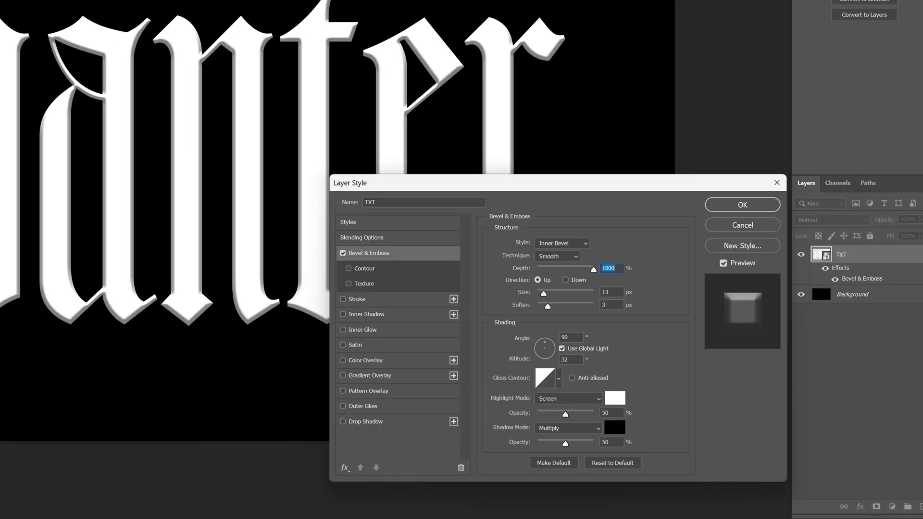
{"action": "key", "text": "Tab"}
{"action": "type", "text": "46"}
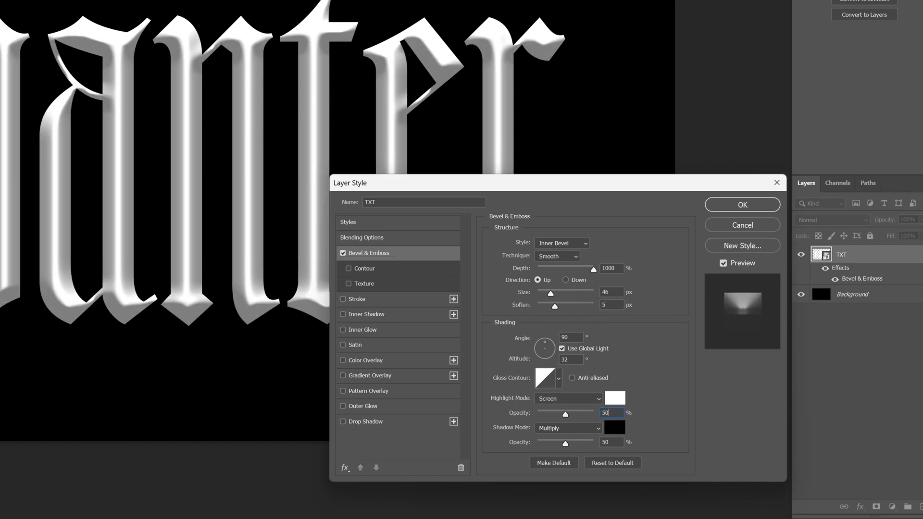
{"action": "type", "text": "30"}
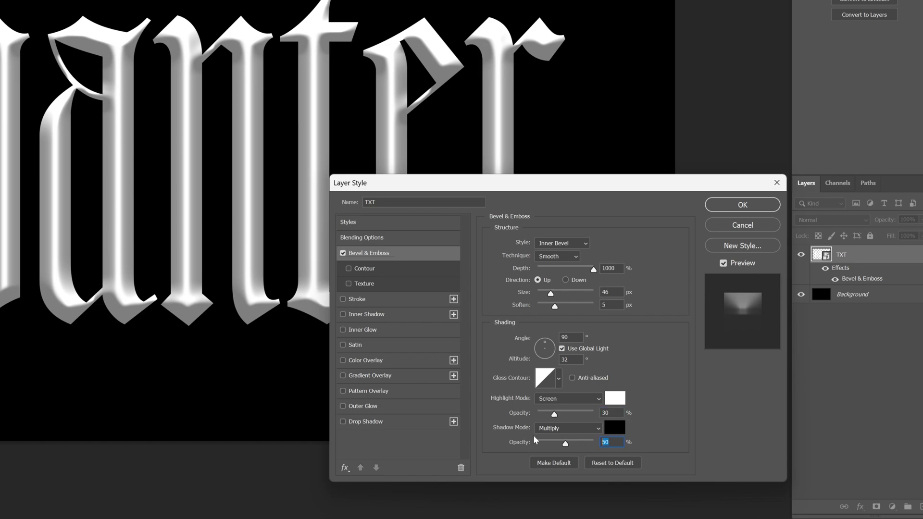
- Set the bevel's gloss contour to the Ring - Double preset
{"action": "left_click", "coordinate": [559, 378]}
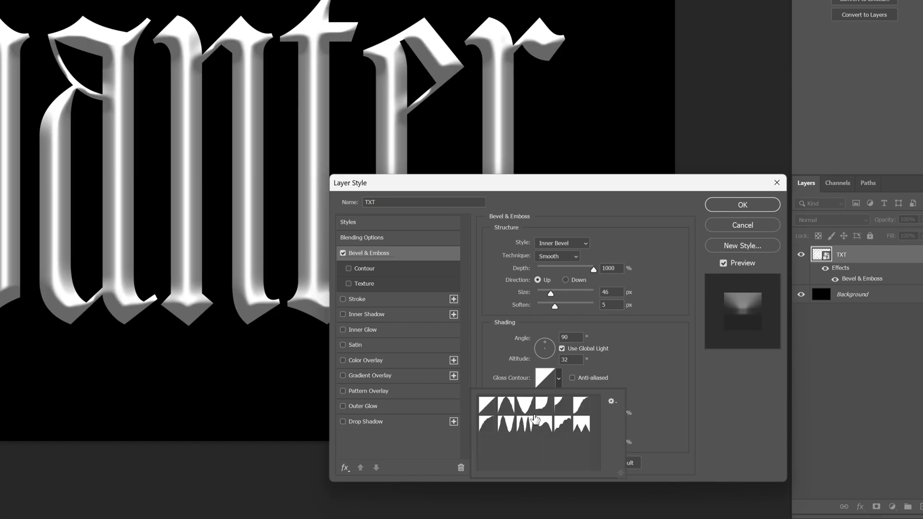
{"action": "left_click", "coordinate": [525, 427]}
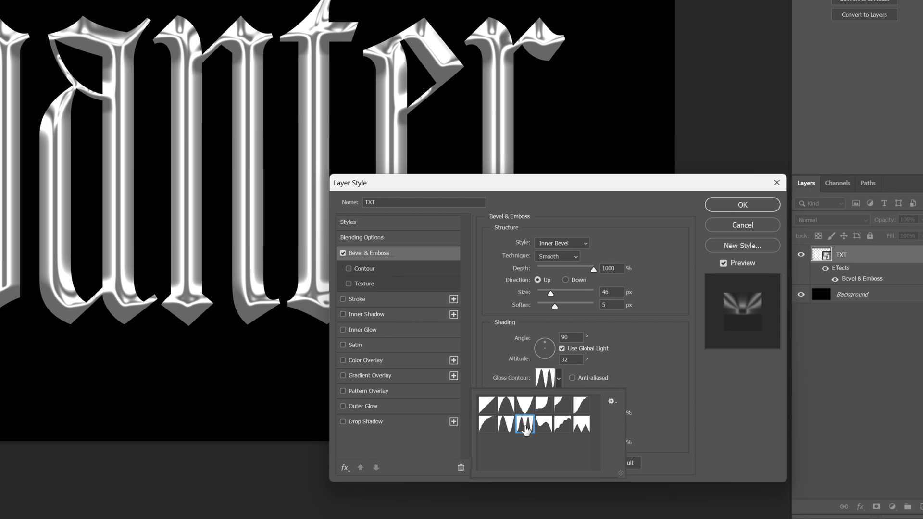
{"action": "left_click", "coordinate": [560, 380]}
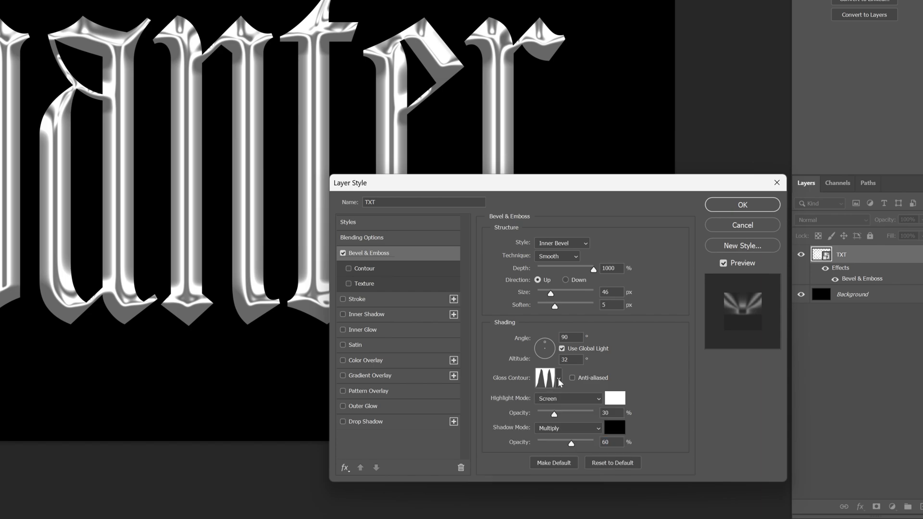
- Customize the gloss contour by removing three curve points, shifting the middle dip and second peak, and moving the last dip to input 81, output 4
{"action": "left_click", "coordinate": [548, 383]}
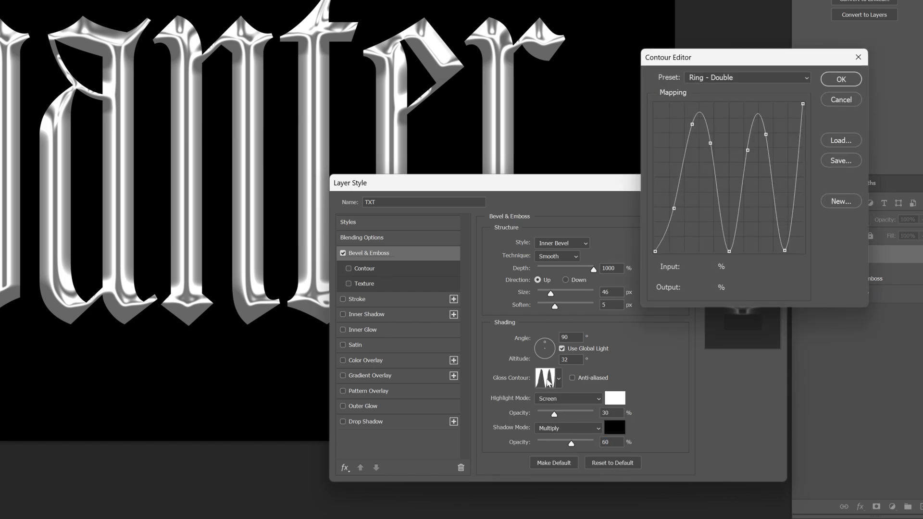
{"action": "left_click_drag", "start_coordinate": [675, 208], "coordinate": [670, 196]}
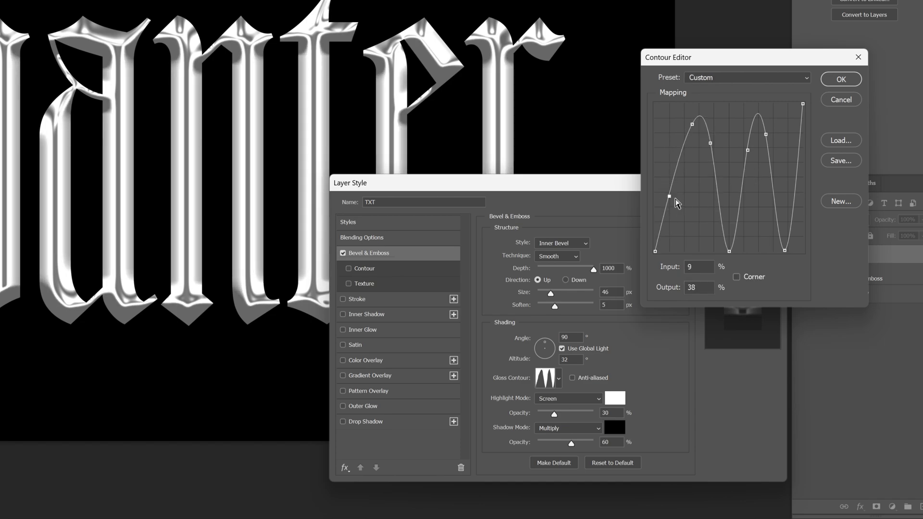
{"action": "key", "text": "Delete"}
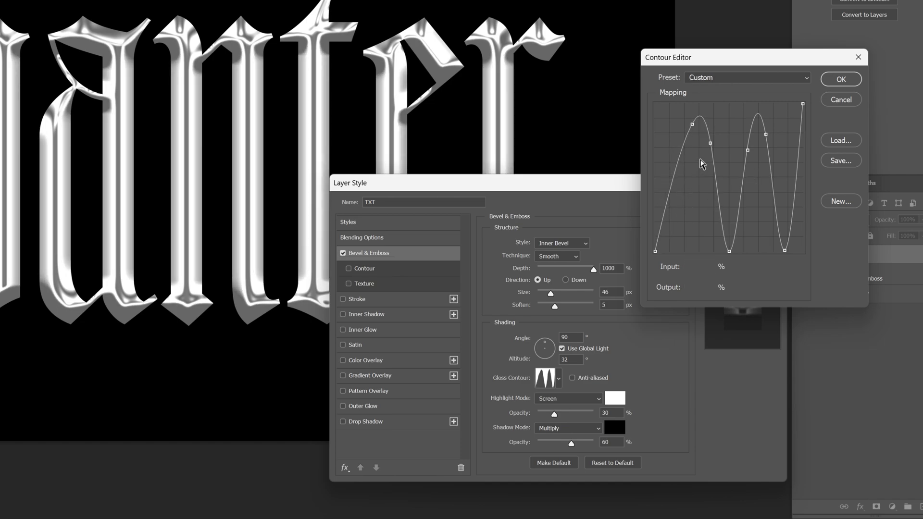
{"action": "left_click", "coordinate": [710, 143]}
{"action": "key", "text": "Delete"}
{"action": "left_click_drag", "start_coordinate": [729, 252], "coordinate": [712, 221]}
{"action": "left_click_drag", "start_coordinate": [766, 135], "coordinate": [750, 153]}
{"action": "mouse_move", "coordinate": [785, 250]}
{"action": "left_mouse_down"}
{"action": "mouse_move", "coordinate": [771, 226]}
{"action": "mouse_move", "coordinate": [775, 244]}
{"action": "left_mouse_up"}
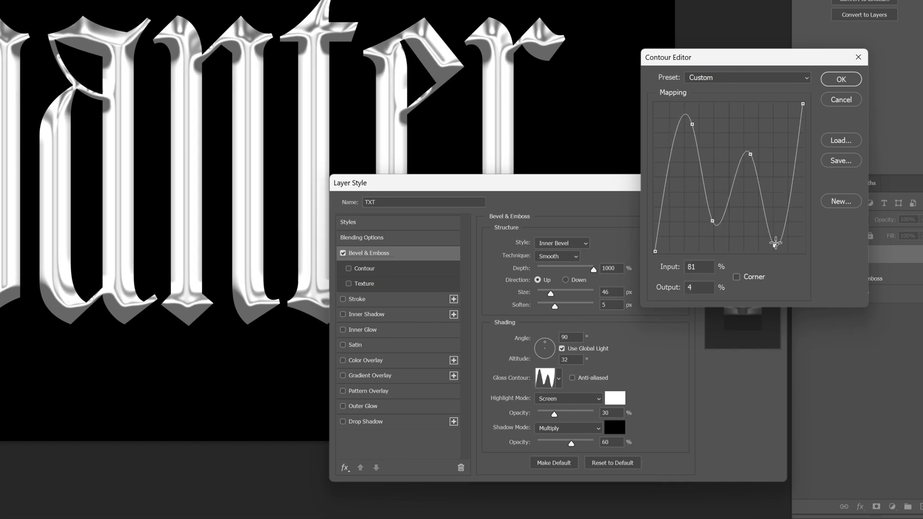
{"action": "left_click", "coordinate": [844, 78]}
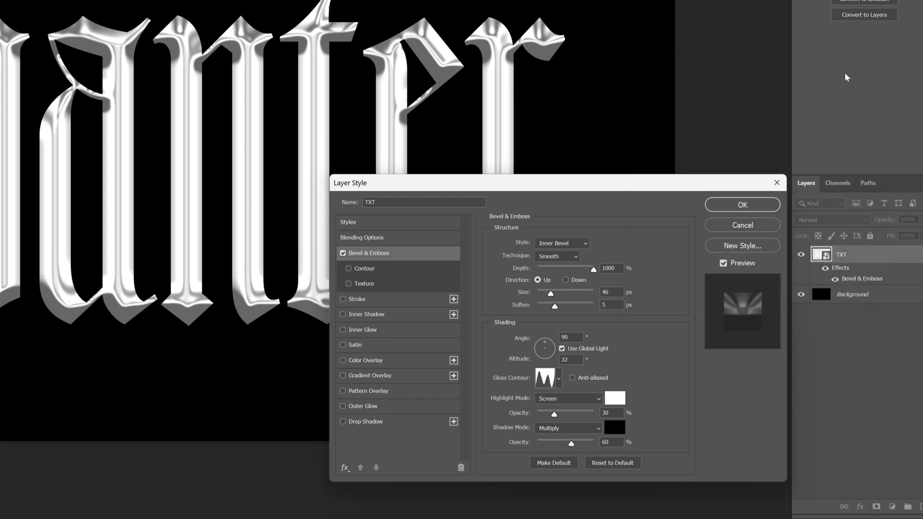
- Disable Use Global Light for the bevel and set its angle to -78° and altitude to 37°
{"action": "left_click", "coordinate": [561, 350]}
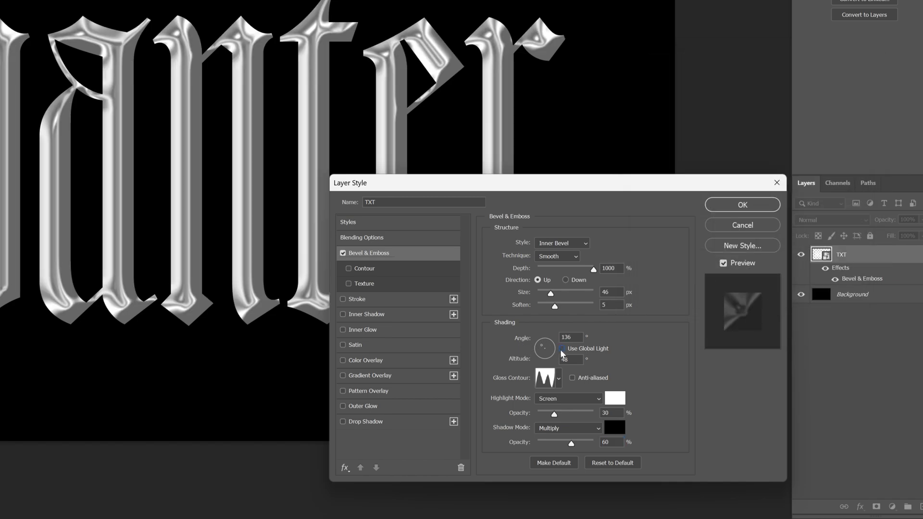
{"action": "left_click", "coordinate": [512, 338]}
{"action": "type", "text": "-78"}
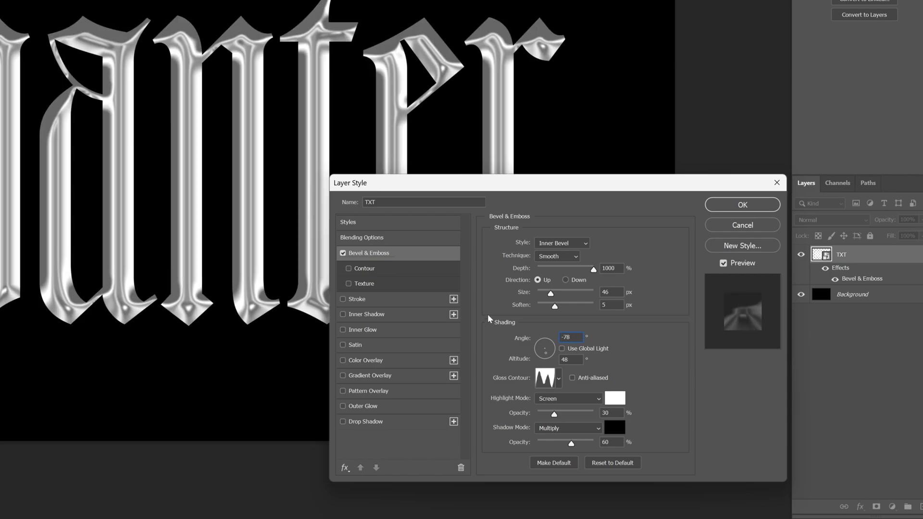
{"action": "type", "text": "37"}
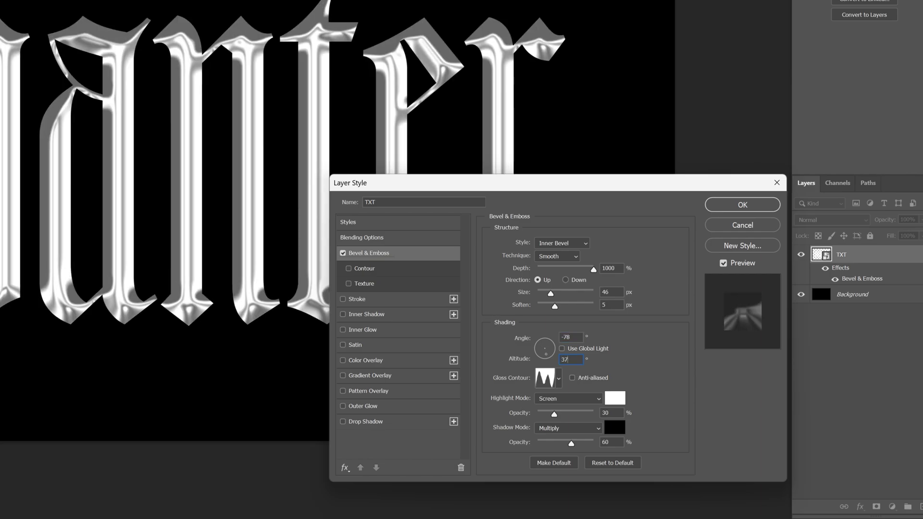
- Add an Inner Shadow with 16% opacity, 0 px distance and 30 px size, and apply the layer style
{"action": "left_click", "coordinate": [373, 315]}
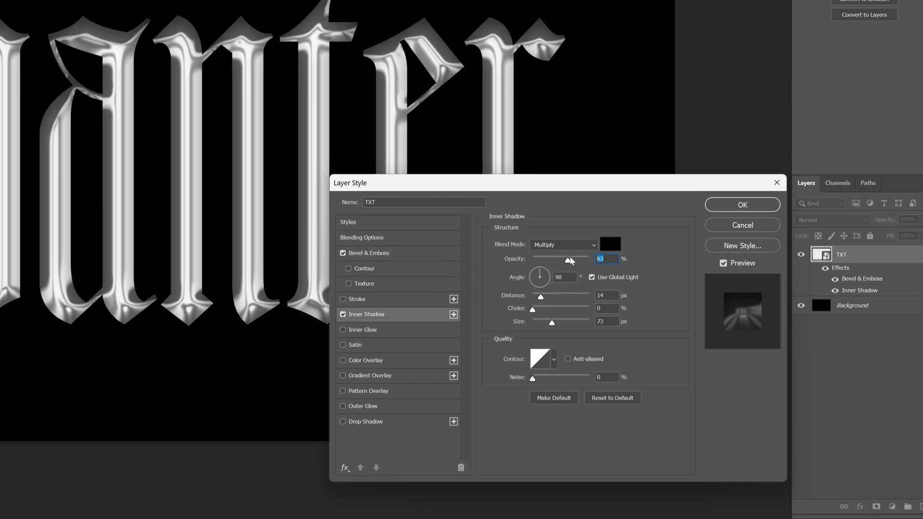
{"action": "type", "text": "16"}
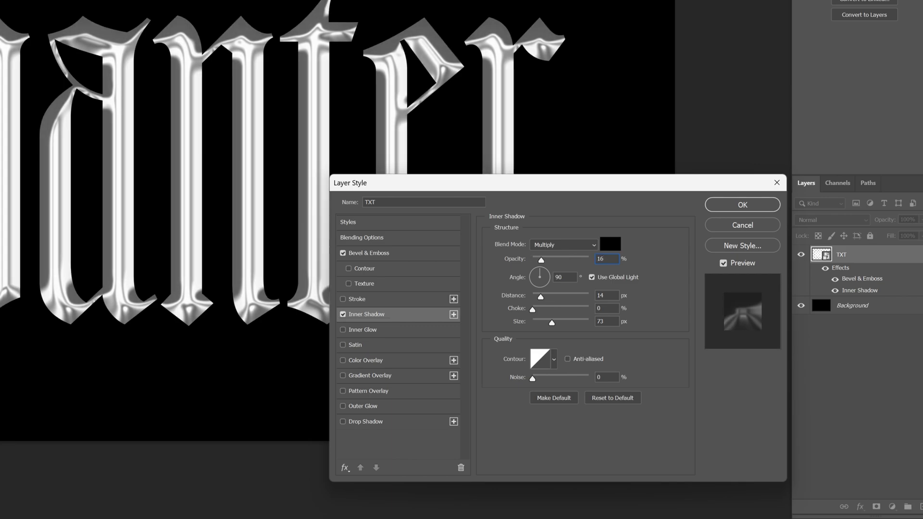
{"action": "left_click_drag", "start_coordinate": [541, 298], "coordinate": [525, 298]}
{"action": "left_click", "coordinate": [518, 321]}
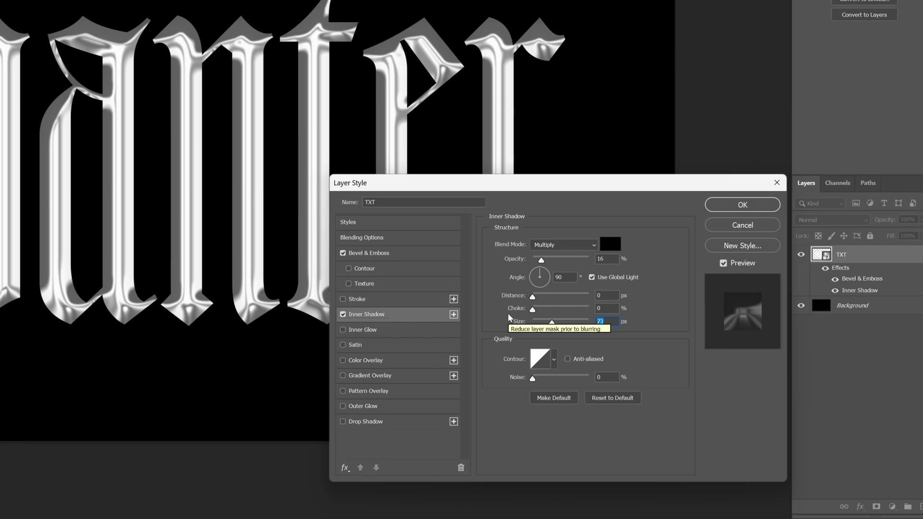
{"action": "type", "text": "30"}
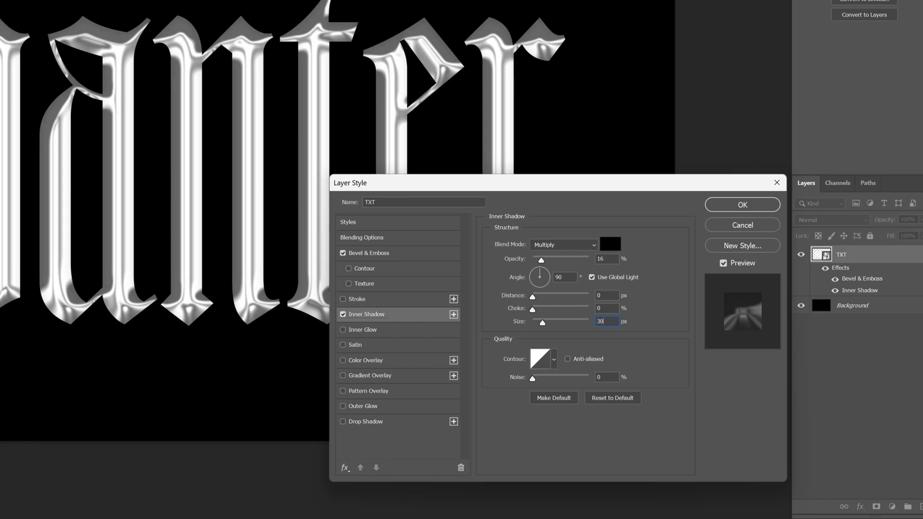
{"action": "left_click", "coordinate": [743, 205]}
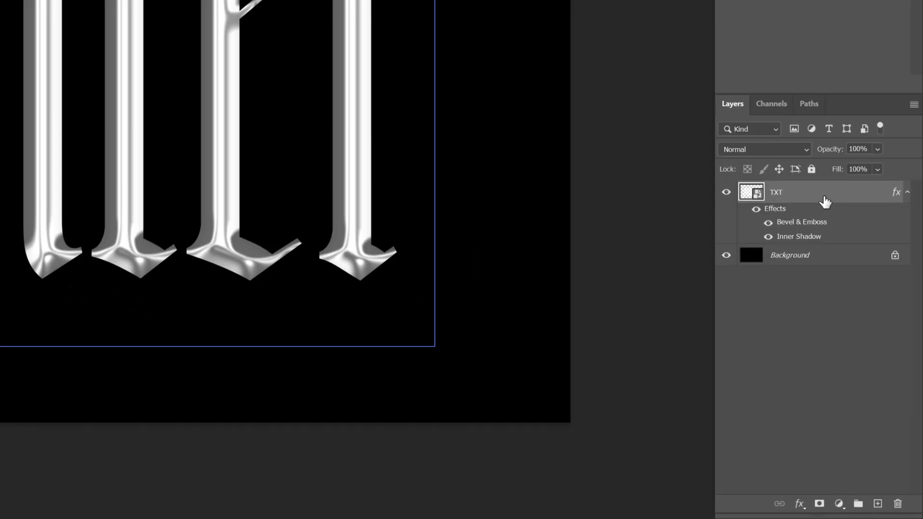
- Create a new layer group, place the TXT layer inside it and collapse the group
{"action": "left_click", "coordinate": [858, 503]}
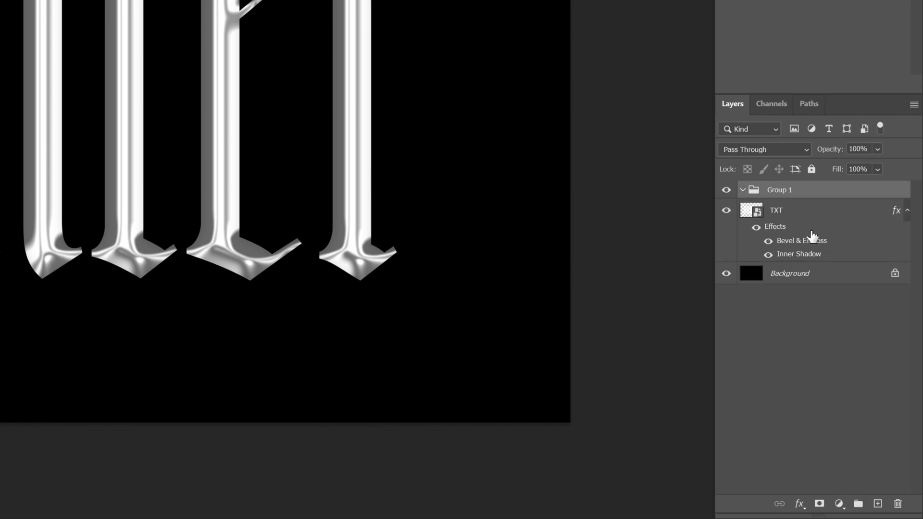
{"action": "left_click_drag", "start_coordinate": [811, 232], "coordinate": [812, 195]}
{"action": "left_click", "coordinate": [809, 194]}
{"action": "left_click", "coordinate": [743, 190]}
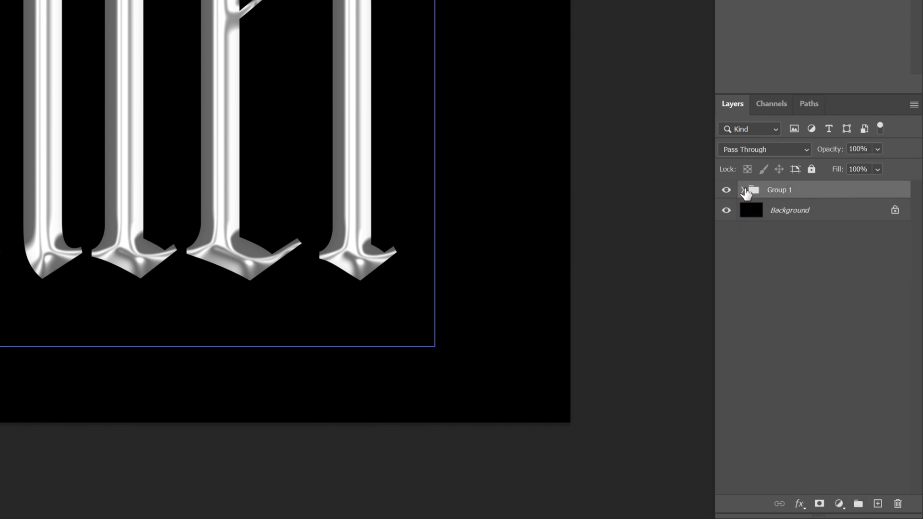
- Add a Curves adjustment layer above Group 1 and clip it to the group
{"action": "left_click", "coordinate": [802, 60]}
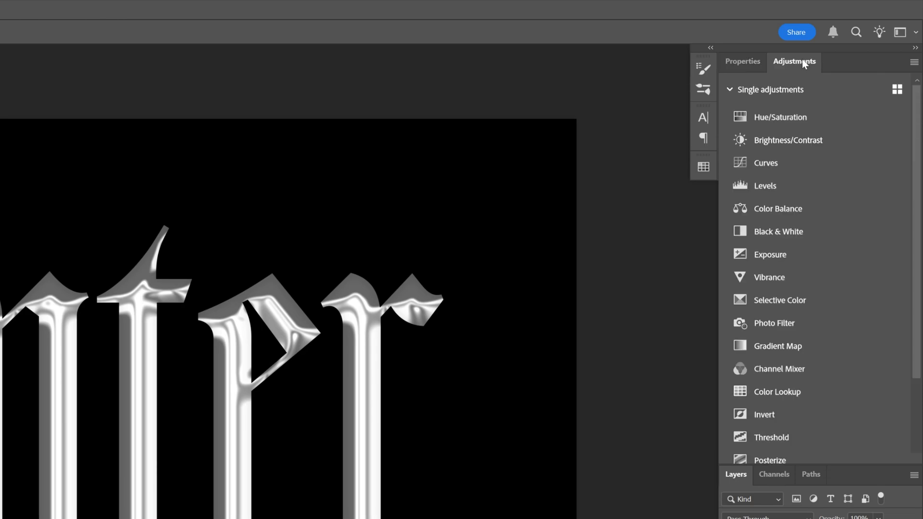
{"action": "left_click", "coordinate": [804, 171]}
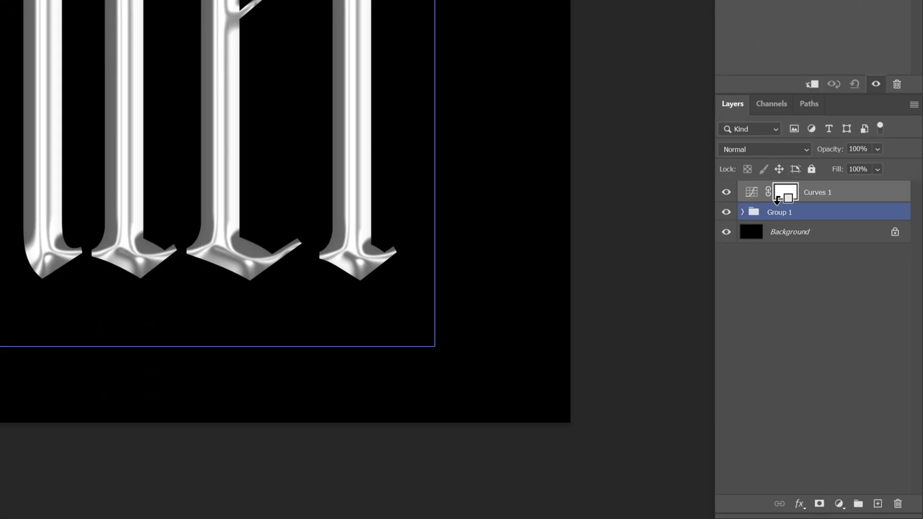
{"action": "left_click_drag", "start_coordinate": [777, 201], "coordinate": [823, 201]}
{"action": "left_click_drag", "start_coordinate": [823, 201], "coordinate": [820, 190]}
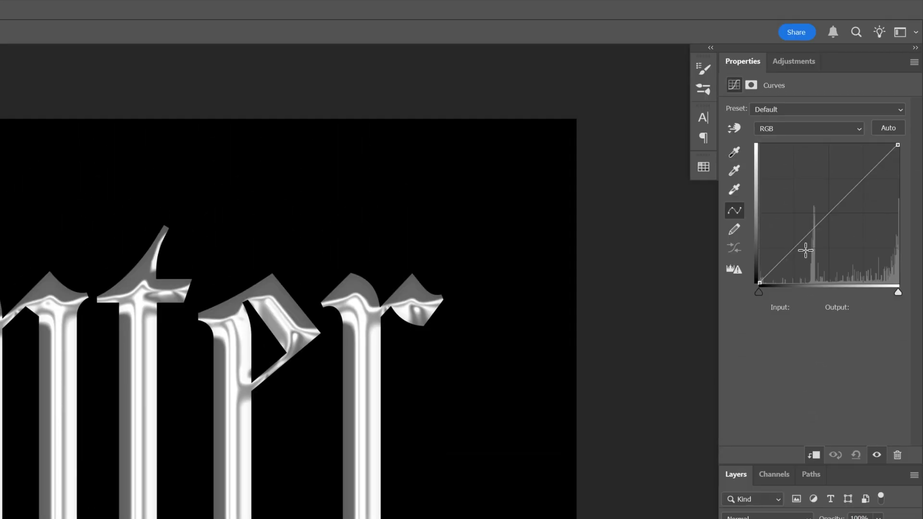
- Shape the RGB curve into a wave with two peaks and two dips, placing the second dip's point at input 174, output 105
{"action": "left_click_drag", "start_coordinate": [805, 251], "coordinate": [783, 189]}
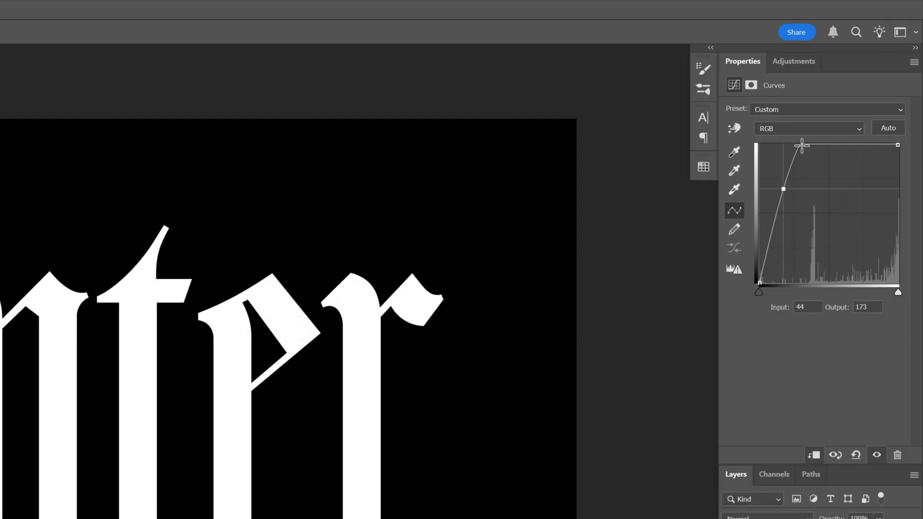
{"action": "mouse_move", "coordinate": [802, 145]}
{"action": "left_mouse_down"}
{"action": "mouse_move", "coordinate": [812, 222]}
{"action": "mouse_move", "coordinate": [804, 252]}
{"action": "mouse_move", "coordinate": [839, 198]}
{"action": "mouse_move", "coordinate": [839, 165]}
{"action": "mouse_move", "coordinate": [865, 242]}
{"action": "mouse_move", "coordinate": [852, 226]}
{"action": "left_mouse_up"}
{"action": "left_click", "coordinate": [839, 167]}
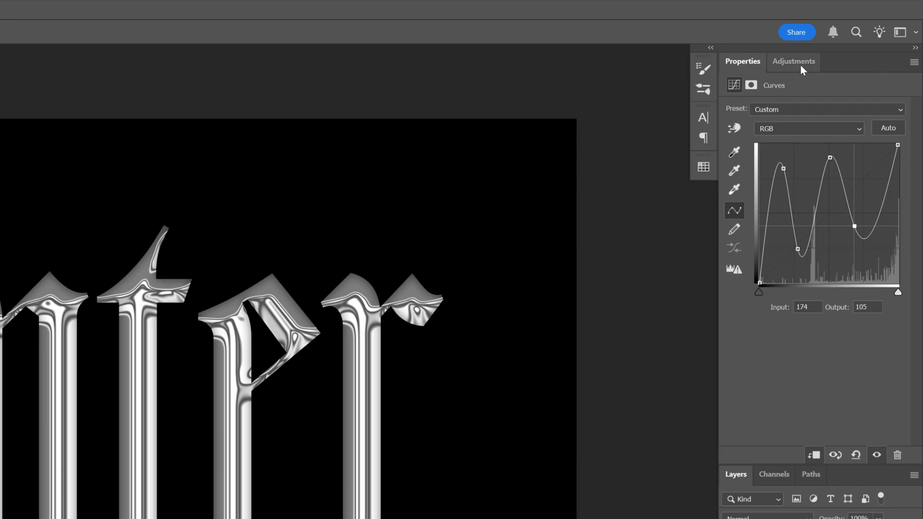
- Add a Gradient Map adjustment layer above Curves 1 and clip it to the layers below
{"action": "left_click", "coordinate": [801, 65]}
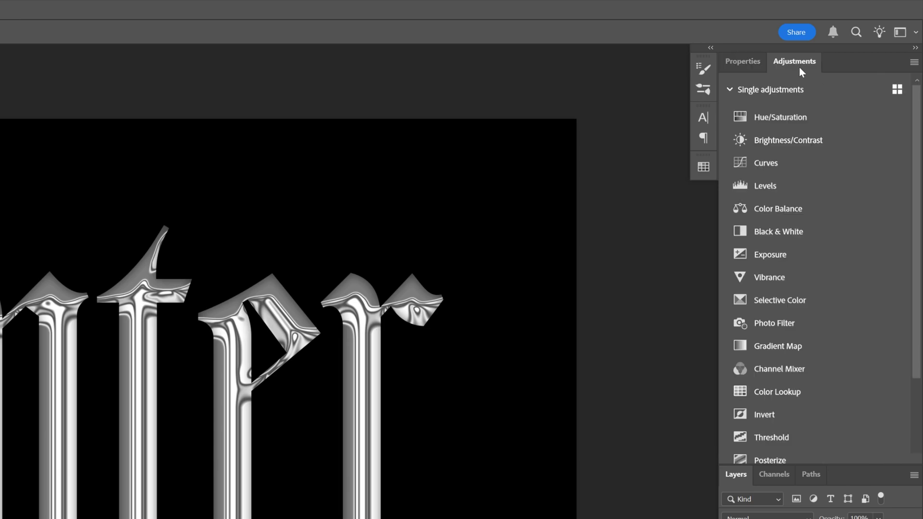
{"action": "left_click", "coordinate": [816, 347]}
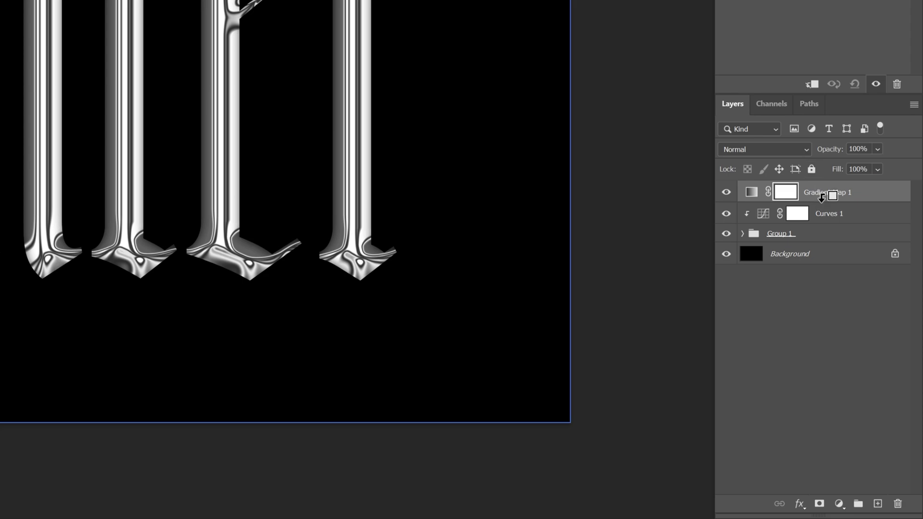
{"action": "left_click", "coordinate": [822, 202], "text": "alt"}
{"action": "left_click", "coordinate": [823, 197], "text": "alt"}
- Open the gradient map's gradient for editing and change its white end stop at location 100 to near-black
{"action": "left_click", "coordinate": [789, 113]}
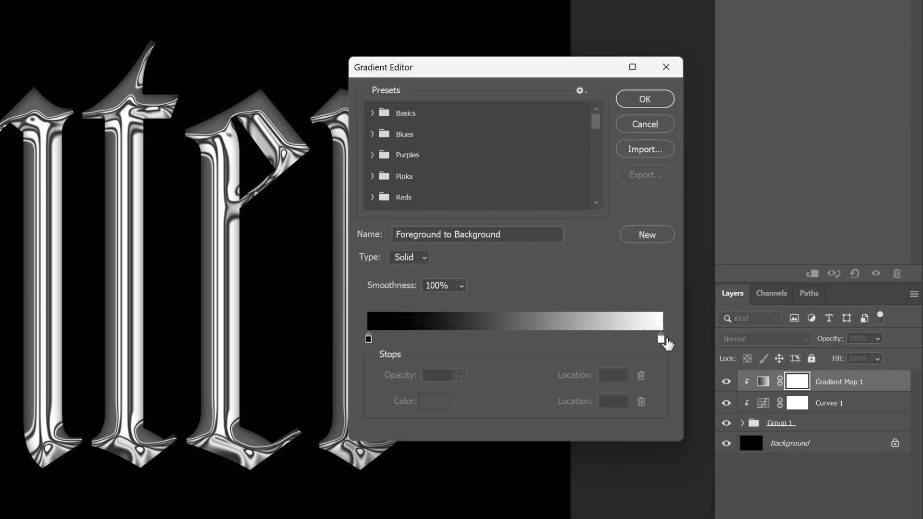
{"action": "double_click", "coordinate": [664, 470]}
{"action": "left_click", "coordinate": [315, 506]}
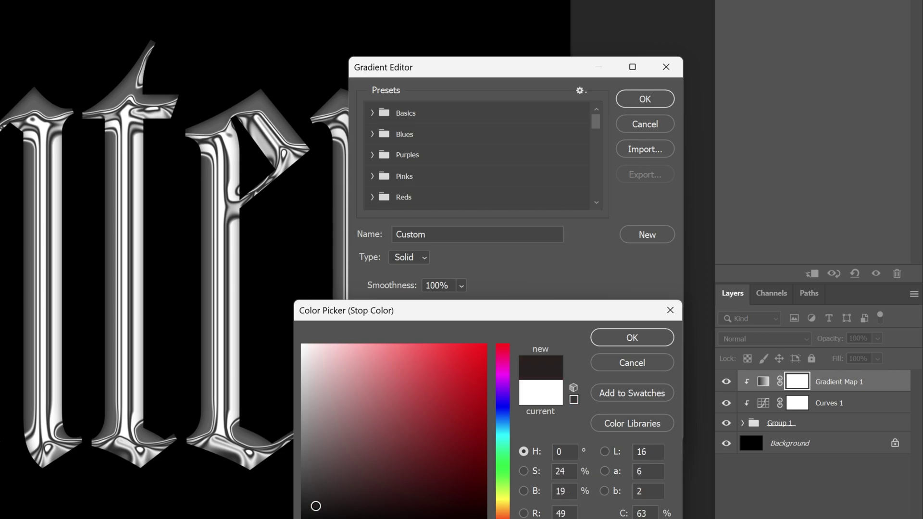
{"action": "left_click_drag", "start_coordinate": [315, 505], "coordinate": [281, 518]}
{"action": "left_click", "coordinate": [645, 340]}
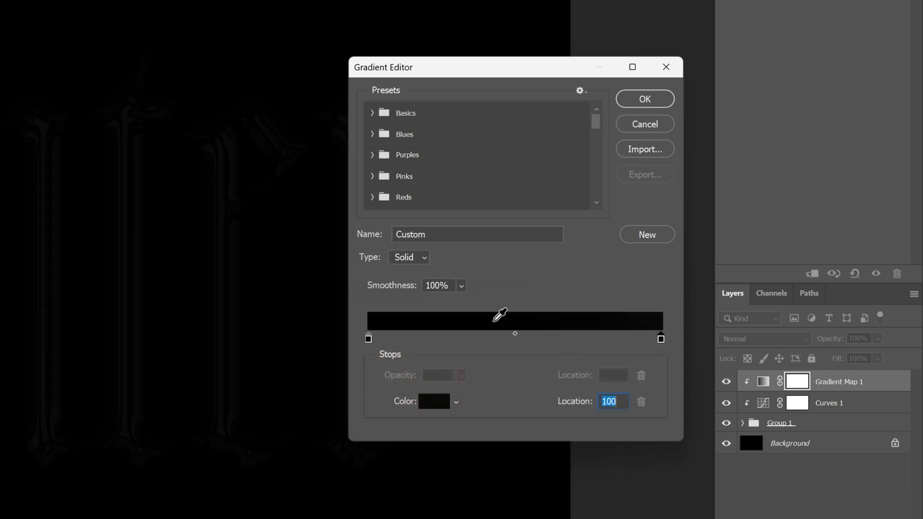
- Add two near-white color stops to the gradient, at locations 21 and 80
{"action": "left_click", "coordinate": [432, 341]}
{"action": "left_click", "coordinate": [434, 401]}
{"action": "left_click_drag", "start_coordinate": [320, 354], "coordinate": [301, 349]}
{"action": "left_click", "coordinate": [633, 339]}
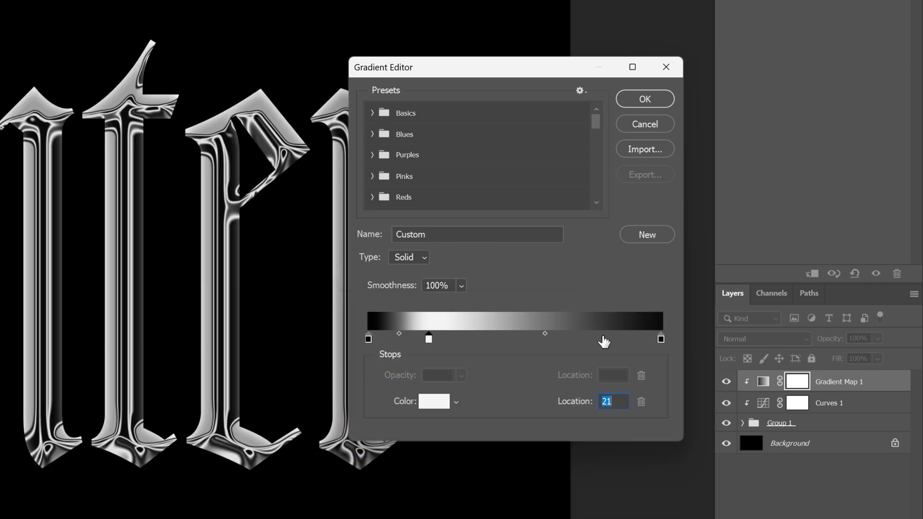
{"action": "left_click", "coordinate": [602, 341]}
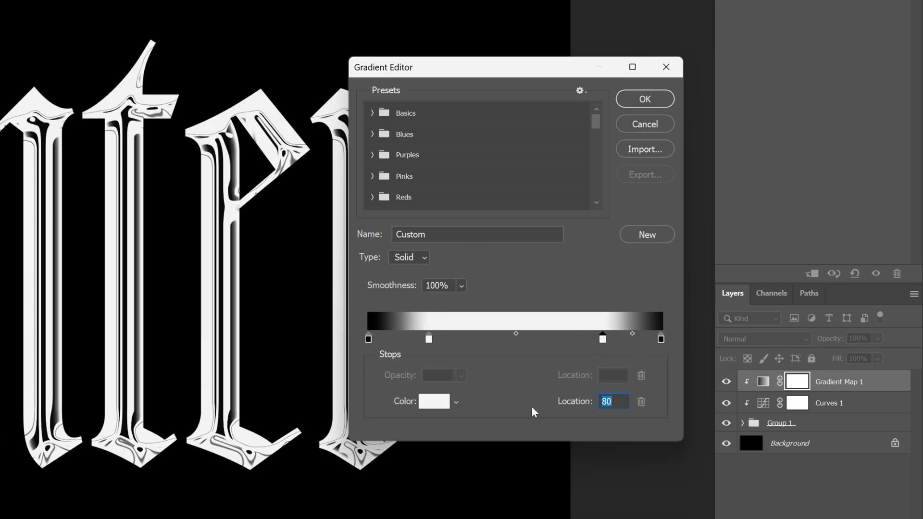
- Change the color of the gradient stop at location 80 to a saturated blue with hue 233
{"action": "left_click", "coordinate": [433, 401]}
{"action": "left_click", "coordinate": [503, 409]}
{"action": "left_click", "coordinate": [447, 371]}
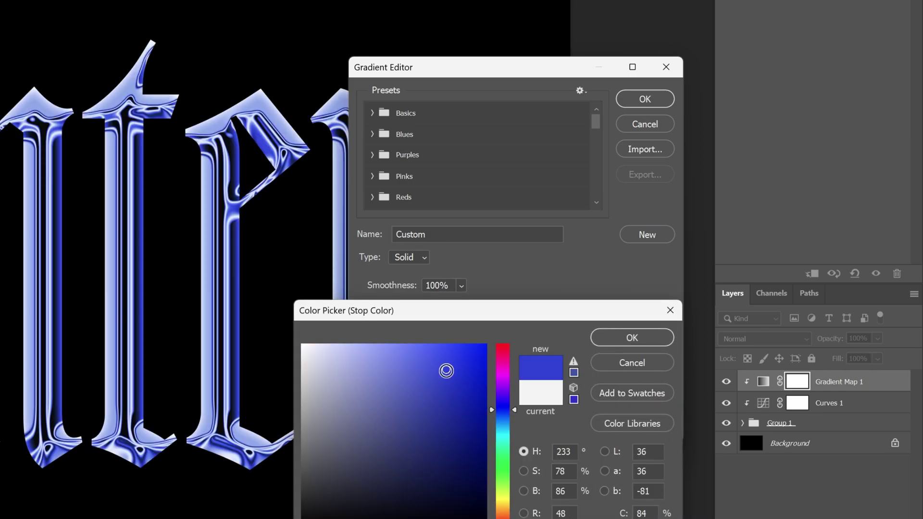
{"action": "left_click", "coordinate": [632, 337]}
- Move the gradient's blue stop to location 79, shift the white stop closer to the middle, and apply the gradient
{"action": "left_click_drag", "start_coordinate": [602, 342], "coordinate": [624, 342]}
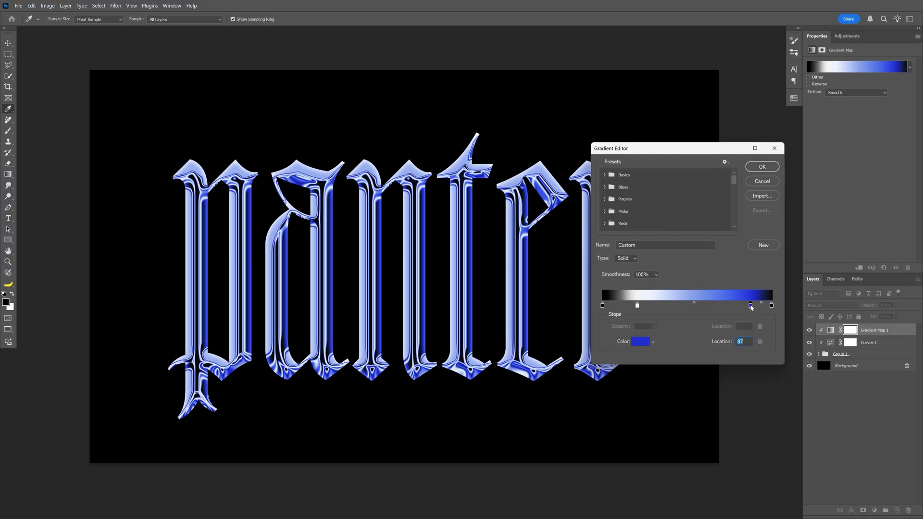
{"action": "left_click_drag", "start_coordinate": [752, 307], "coordinate": [749, 307]}
{"action": "mouse_move", "coordinate": [637, 306]}
{"action": "left_mouse_down"}
{"action": "mouse_move", "coordinate": [681, 306]}
{"action": "mouse_move", "coordinate": [664, 311]}
{"action": "left_mouse_up"}
{"action": "left_click_drag", "start_coordinate": [747, 306], "coordinate": [739, 308]}
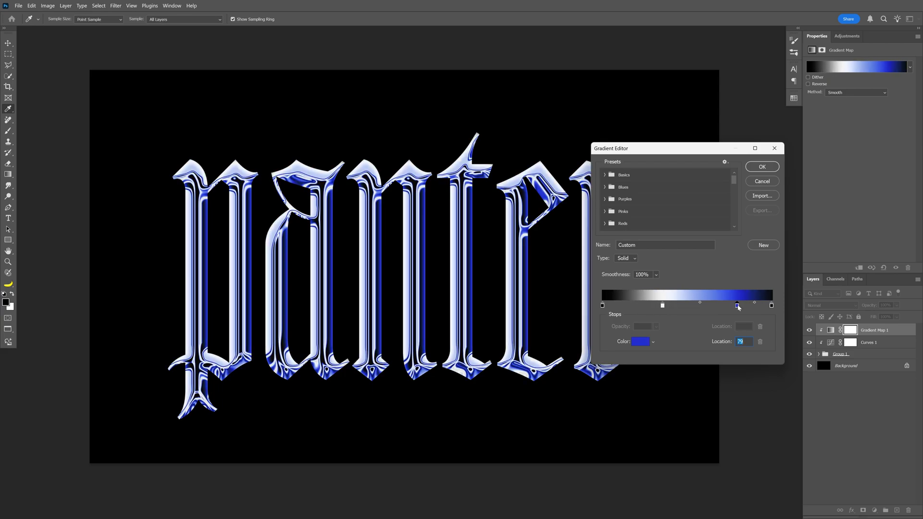
{"action": "left_click", "coordinate": [762, 166]}
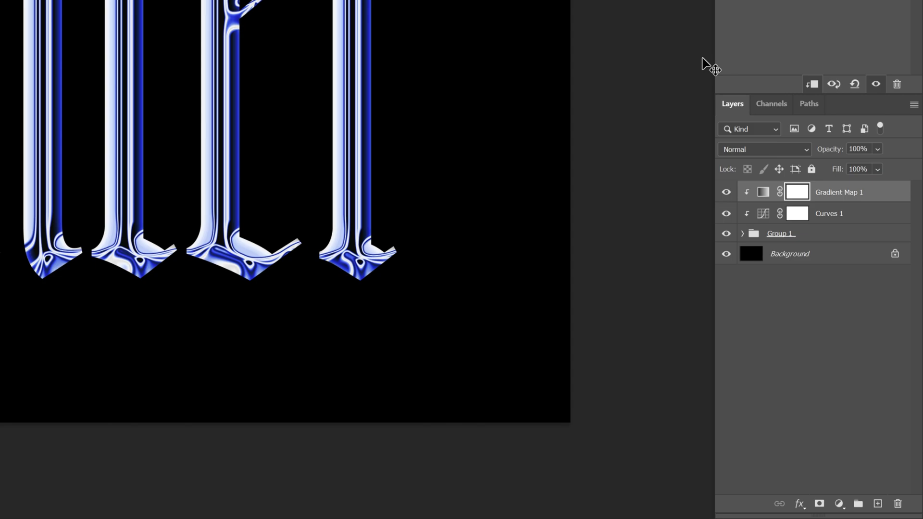
- Duplicate Gradient Map 1, Curves 1 and Group 1 together and convert the copies into a single smart object
{"action": "left_click", "coordinate": [866, 343]}
{"action": "left_click", "coordinate": [869, 355]}
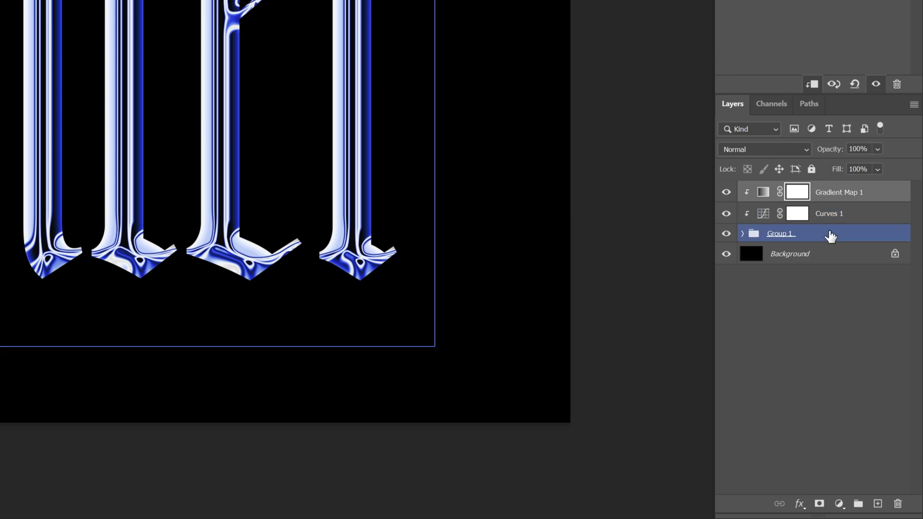
{"action": "left_click", "coordinate": [831, 236], "text": "shift"}
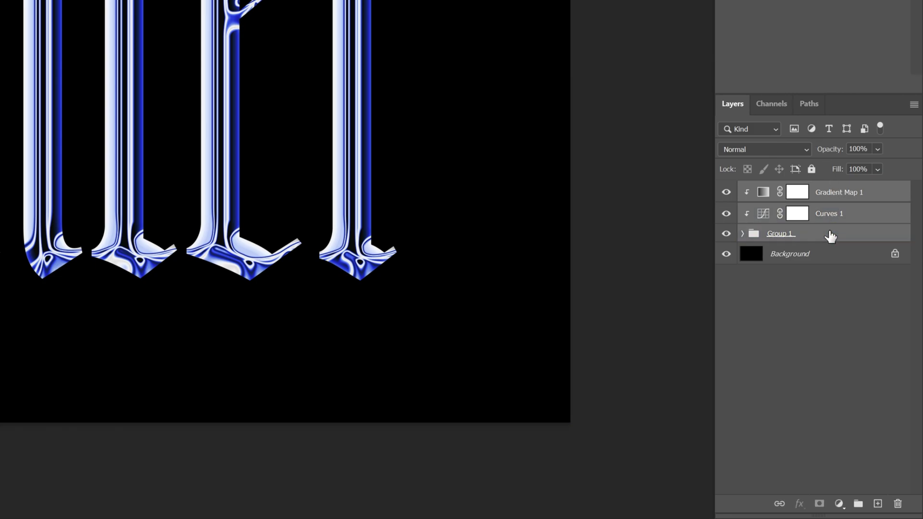
{"action": "key", "text": "ctrl+j"}
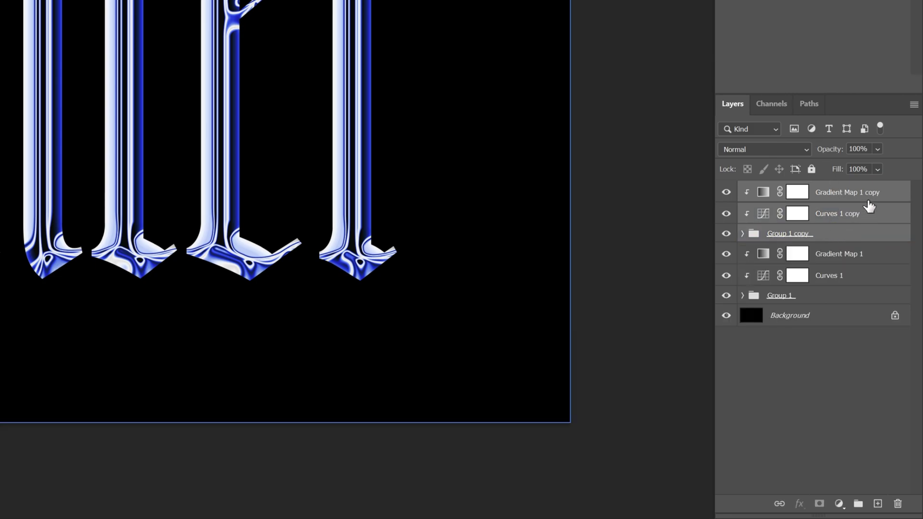
{"action": "right_click", "coordinate": [833, 231]}
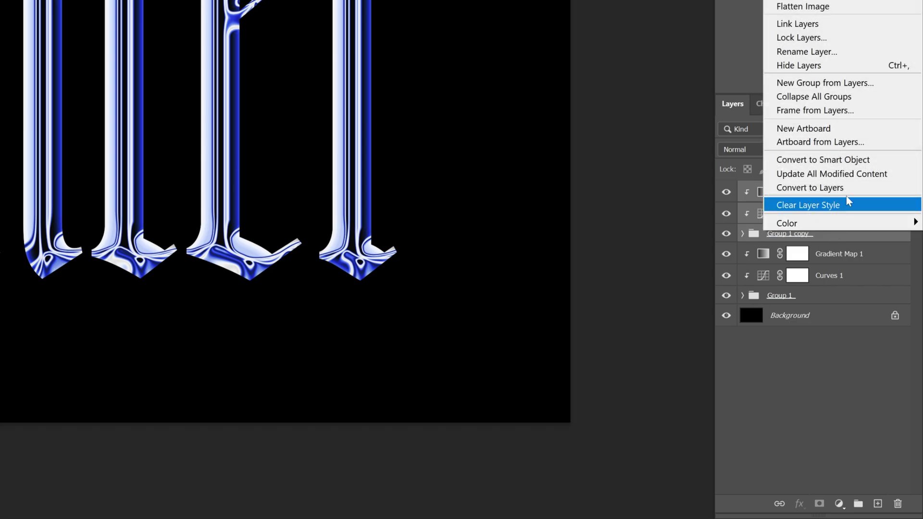
{"action": "left_click", "coordinate": [861, 162]}
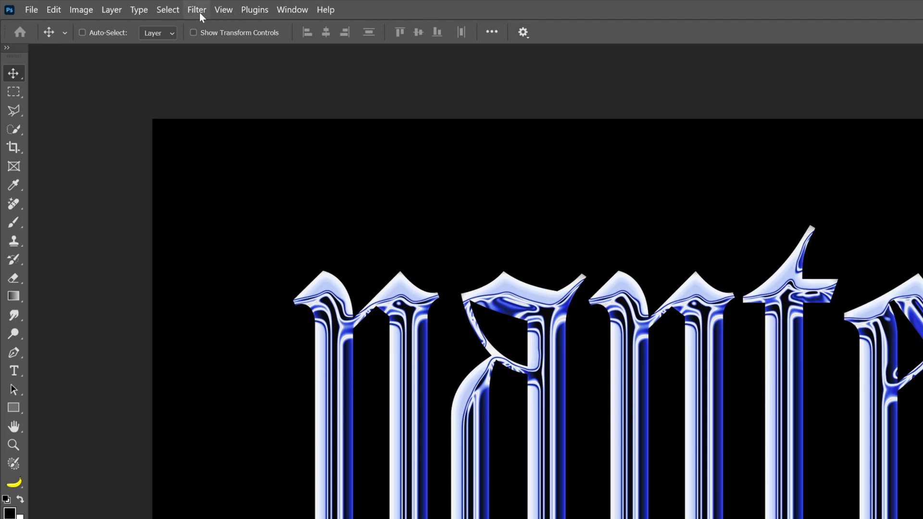
- Apply a Gaussian Blur with a 70-pixel radius to the smart object copy and set its blend mode to Screen
{"action": "left_click", "coordinate": [202, 17]}
{"action": "mouse_move", "coordinate": [269, 166]}
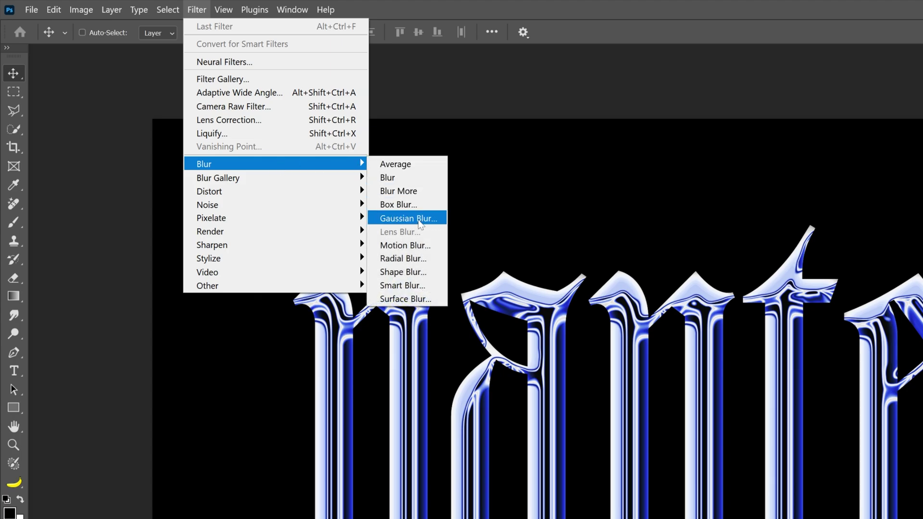
{"action": "left_click", "coordinate": [418, 219]}
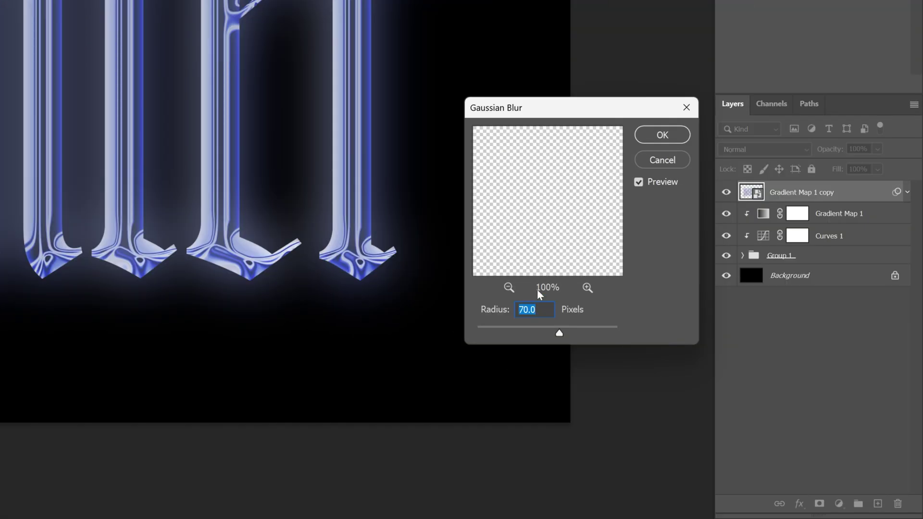
{"action": "left_click", "coordinate": [659, 137]}
{"action": "left_click", "coordinate": [734, 147]}
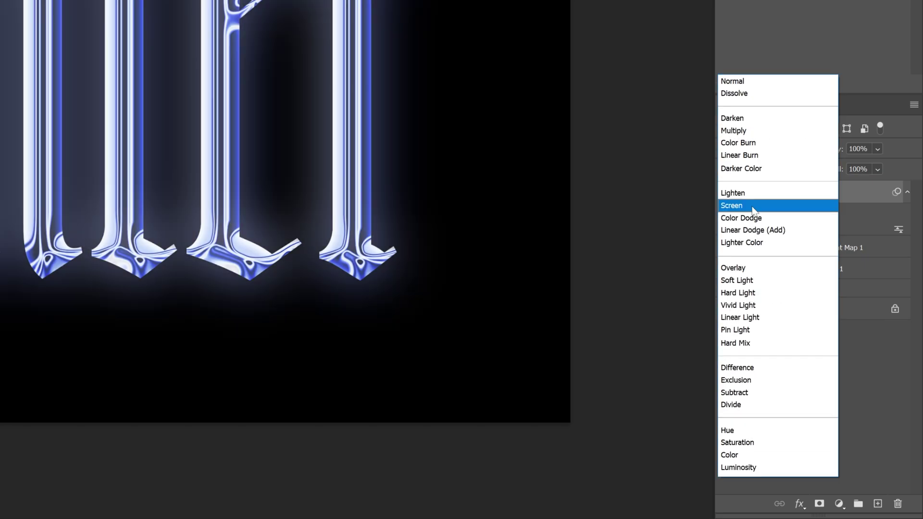
{"action": "left_click", "coordinate": [753, 207]}
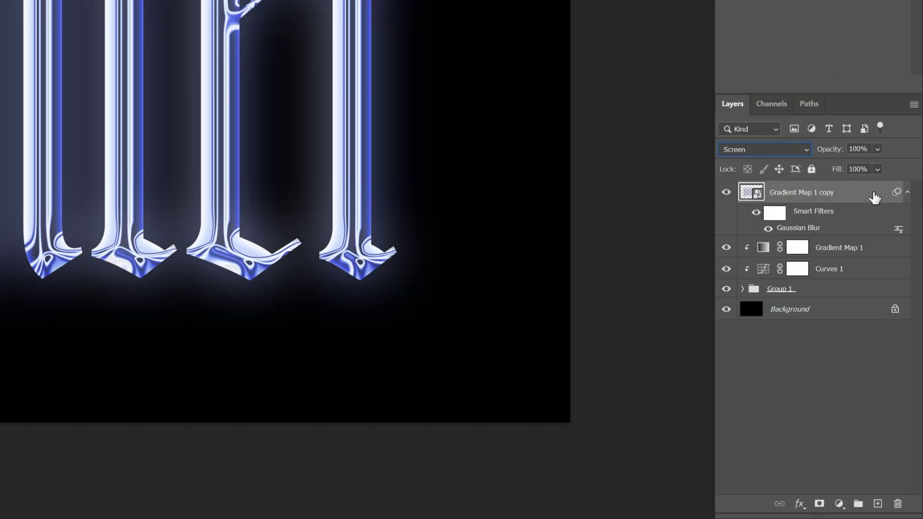
- Duplicate the blurred glow layer and reduce the copy's Gaussian Blur radius for a tighter glow
{"action": "key", "text": "ctrl+j"}
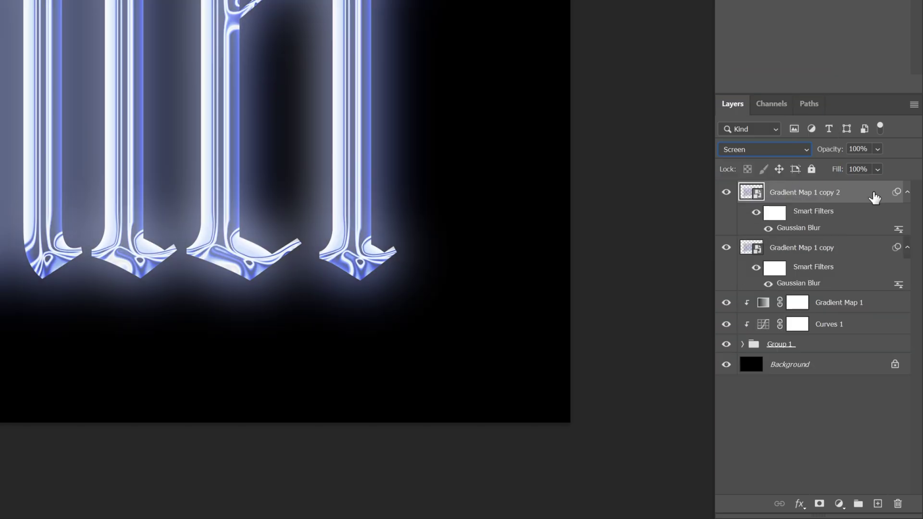
{"action": "double_click", "coordinate": [800, 229]}
{"action": "left_click_drag", "start_coordinate": [530, 334], "coordinate": [542, 332]}
{"action": "left_click", "coordinate": [663, 137]}
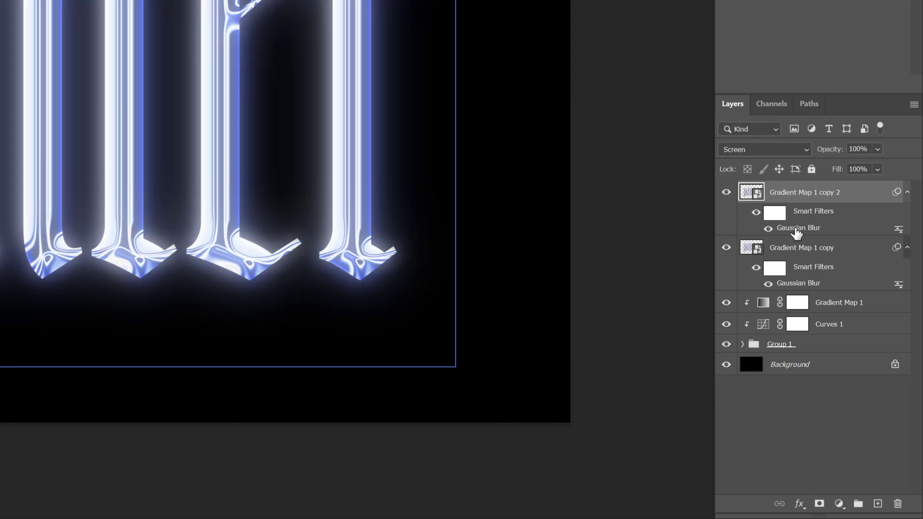
- Lower the opacity of both blurred glow layers to 75%
{"action": "left_click", "coordinate": [835, 246], "text": "shift"}
{"action": "left_click", "coordinate": [877, 149]}
{"action": "left_click_drag", "start_coordinate": [912, 165], "coordinate": [894, 166]}
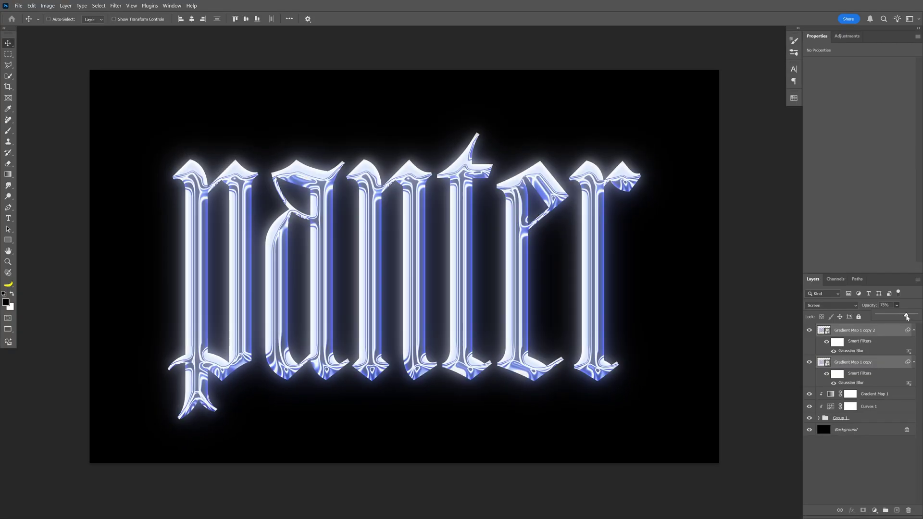
- Add a new layer above the glow layers and paint one soft white dot between the letters e and r
{"action": "left_click", "coordinate": [888, 335]}
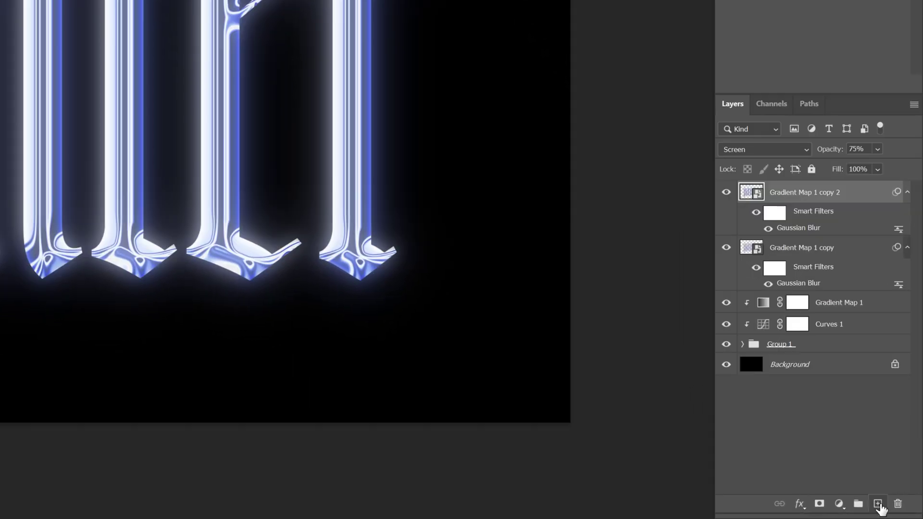
{"action": "left_click", "coordinate": [878, 504]}
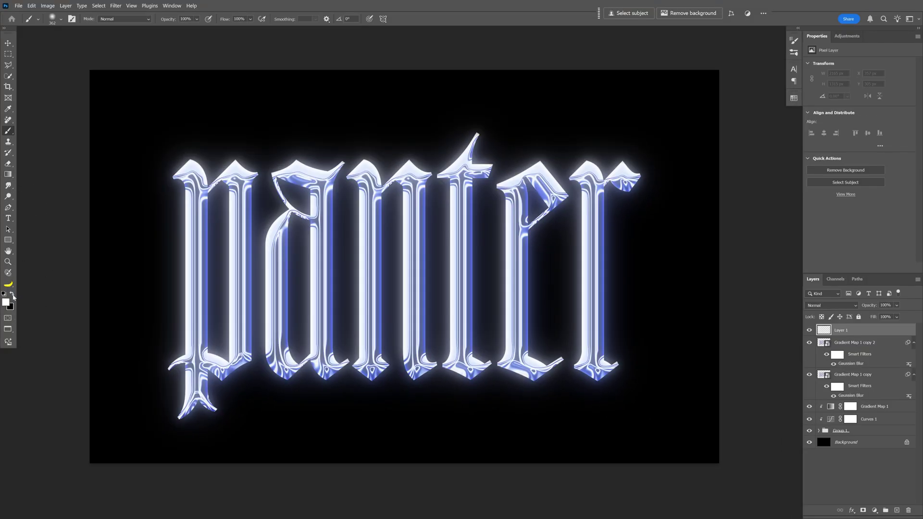
{"action": "left_click", "coordinate": [557, 262]}
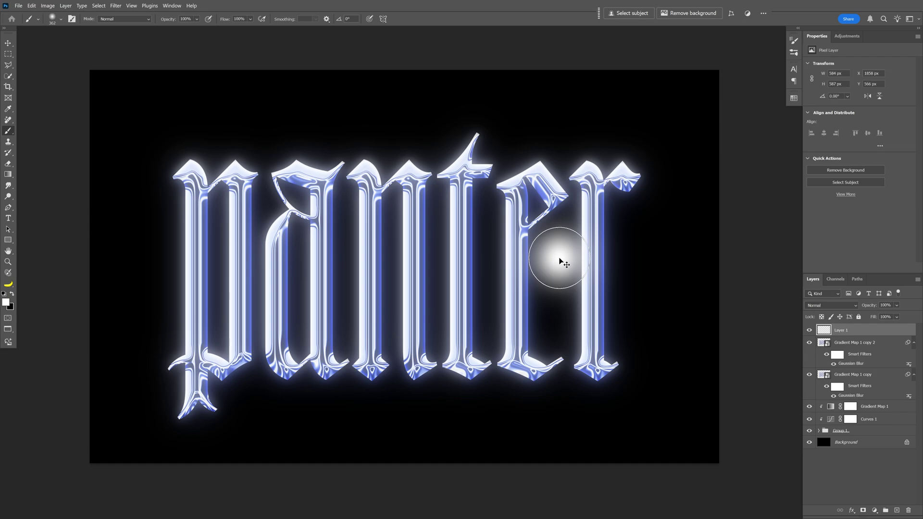
- Transform the white dot into a thin vertical streak about 14 px wide and 1104 px tall
{"action": "key", "text": "ctrl+t"}
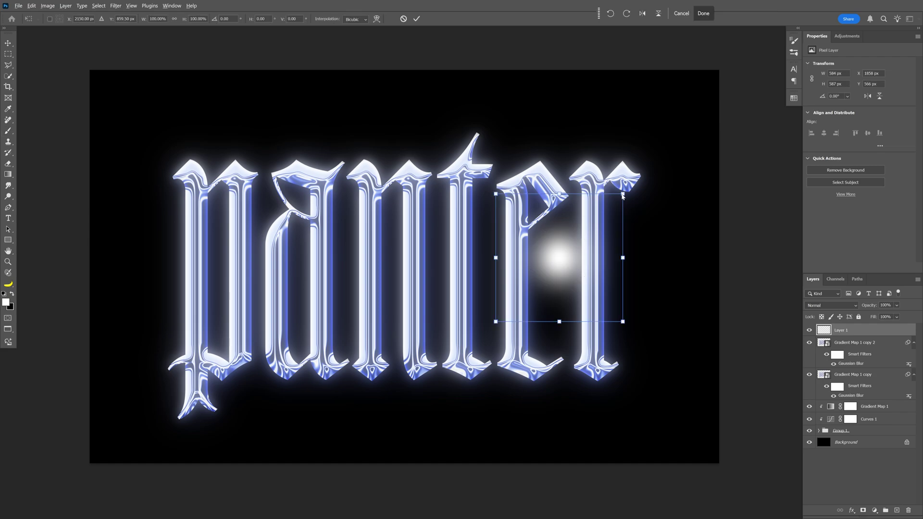
{"action": "left_click_drag", "start_coordinate": [623, 194], "coordinate": [561, 131]}
{"action": "key", "text": "Return"}
{"action": "scroll", "coordinate": [622, 279], "scroll_direction": "up", "scroll_amount": 2}
{"action": "left_click_drag", "start_coordinate": [623, 303], "coordinate": [630, 303]}
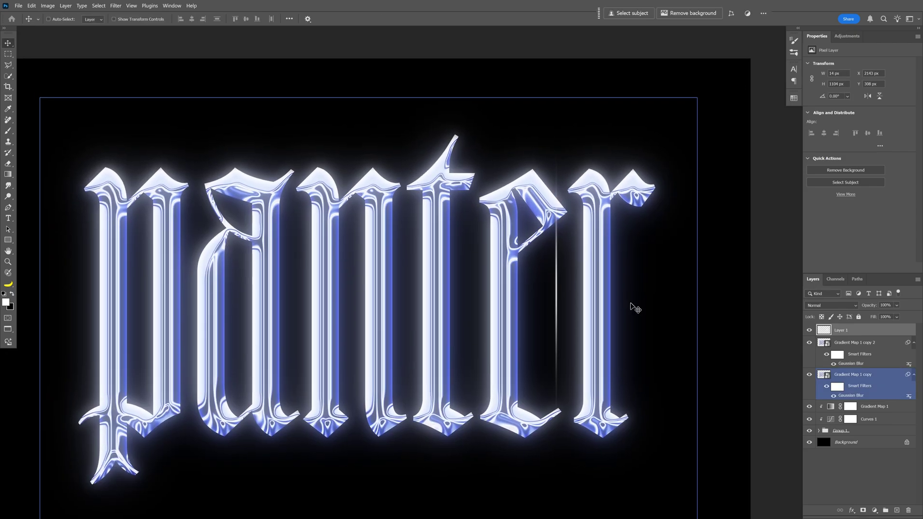
- Duplicate the vertical streak, rotate the copy 90 degrees, and shorten it around its center to about 635 px wide
{"action": "key", "text": "ctrl+j"}
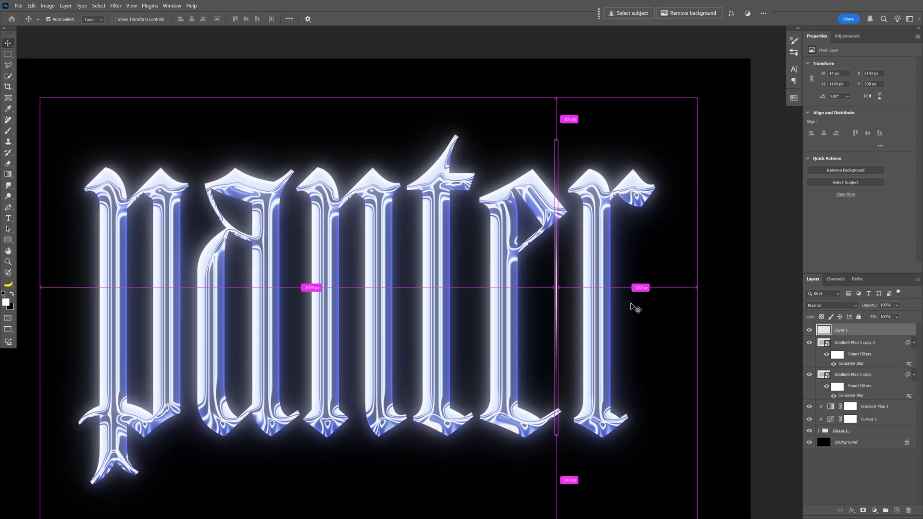
{"action": "key", "text": "ctrl+t"}
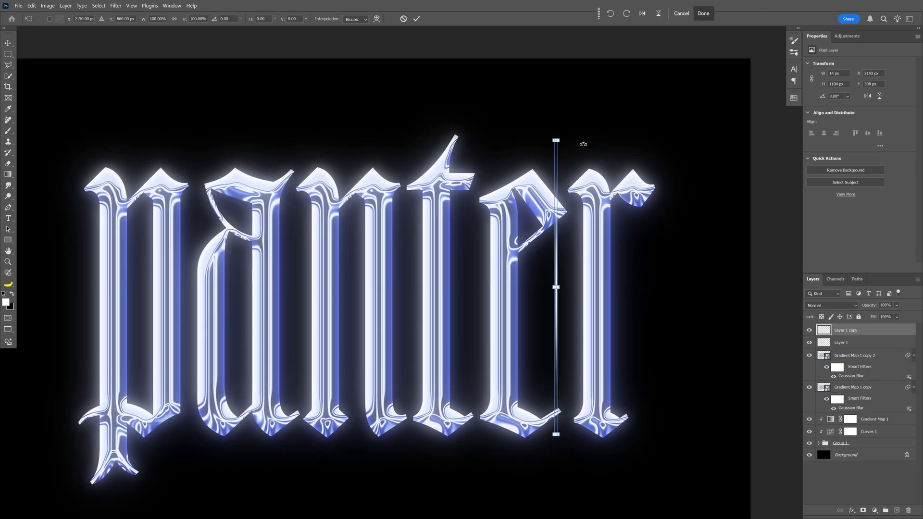
{"action": "mouse_move", "coordinate": [569, 127]}
{"action": "left_mouse_down"}
{"action": "mouse_move", "coordinate": [663, 200]}
{"action": "mouse_move", "coordinate": [695, 303]}
{"action": "mouse_move", "coordinate": [704, 300]}
{"action": "left_mouse_up"}
{"action": "scroll", "coordinate": [704, 301], "scroll_direction": "down", "scroll_amount": 1}
{"action": "scroll", "coordinate": [731, 293], "scroll_direction": "up", "scroll_amount": 6}
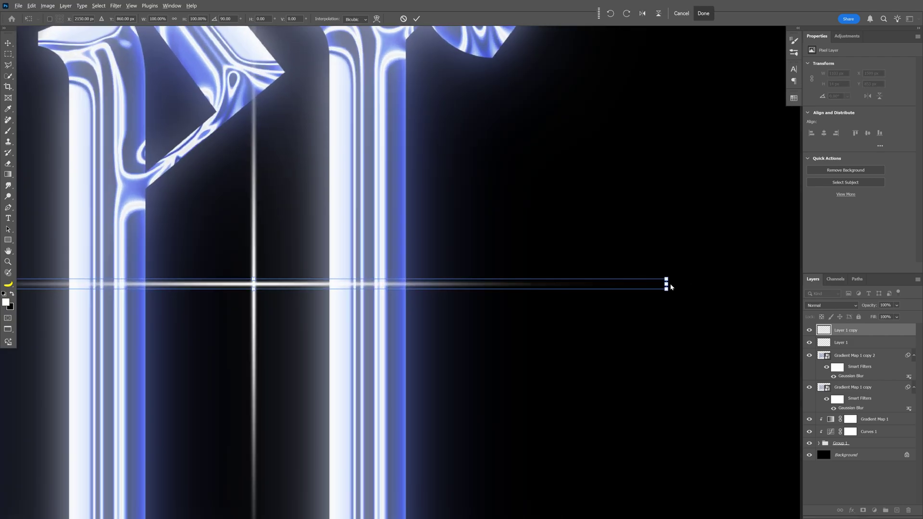
{"action": "left_click_drag", "start_coordinate": [666, 283], "coordinate": [516, 283]}
{"action": "key", "text": "Return"}
{"action": "scroll", "coordinate": [506, 277], "scroll_direction": "down", "scroll_amount": 5}
- Duplicate the horizontal streak and reshape the copy into a shorter, thicker flare of about 354 by 43 px
{"action": "key", "text": "ctrl+j"}
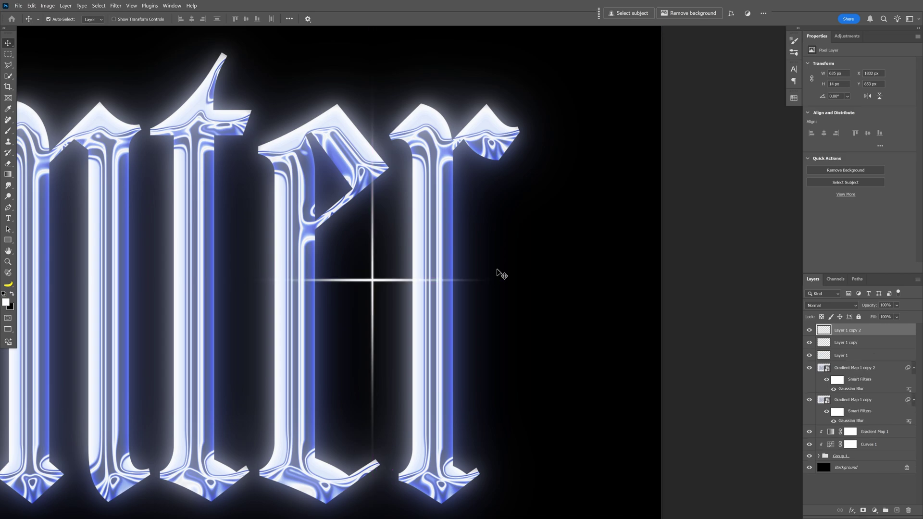
{"action": "key", "text": "ctrl+t"}
{"action": "left_click_drag", "start_coordinate": [498, 279], "coordinate": [444, 272]}
{"action": "key", "text": "Return"}
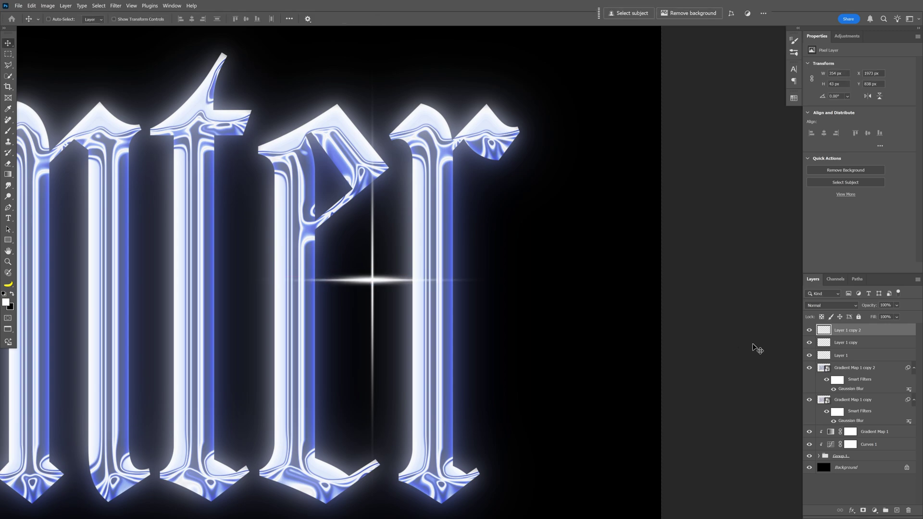
- Duplicate the vertical streak on Layer 1 and reshape the copy into a shorter, thicker flare of about 38 by 457 px
{"action": "left_click", "coordinate": [842, 355]}
{"action": "left_click_drag", "start_coordinate": [563, 265], "coordinate": [561, 264]}
{"action": "key", "text": "ctrl+t"}
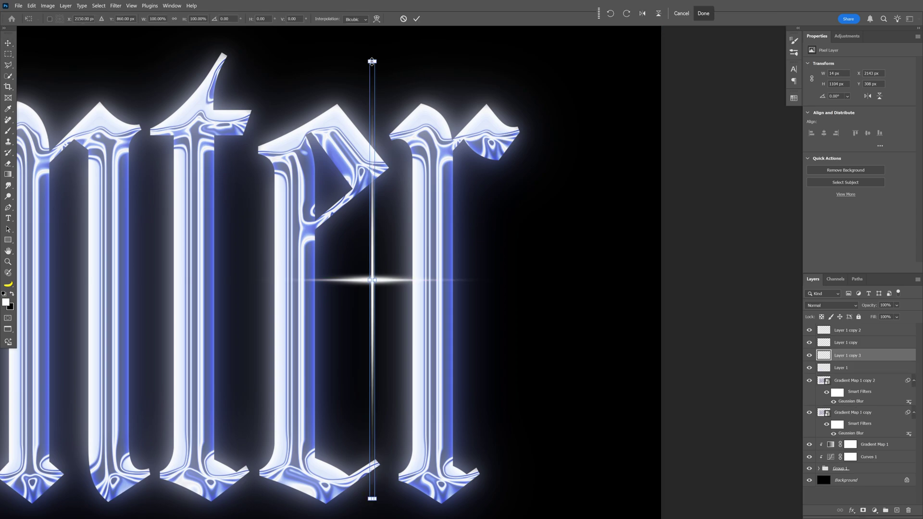
{"action": "left_click_drag", "start_coordinate": [376, 63], "coordinate": [381, 191]}
{"action": "scroll", "coordinate": [347, 240], "scroll_direction": "up", "scroll_amount": 2}
{"action": "key", "text": "Return"}
{"action": "scroll", "coordinate": [450, 229], "scroll_direction": "down", "scroll_amount": 2}
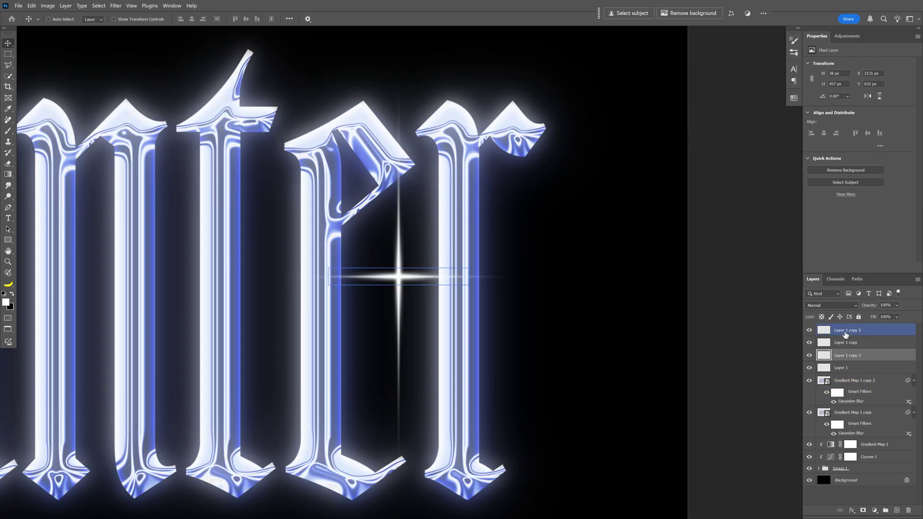
- Paint a soft white dot with a smaller brush at the center of the cross on Layer 1 copy 2
{"action": "left_click", "coordinate": [863, 335]}
{"action": "key", "text": "ctrl+;"}
{"action": "key", "text": "b"}
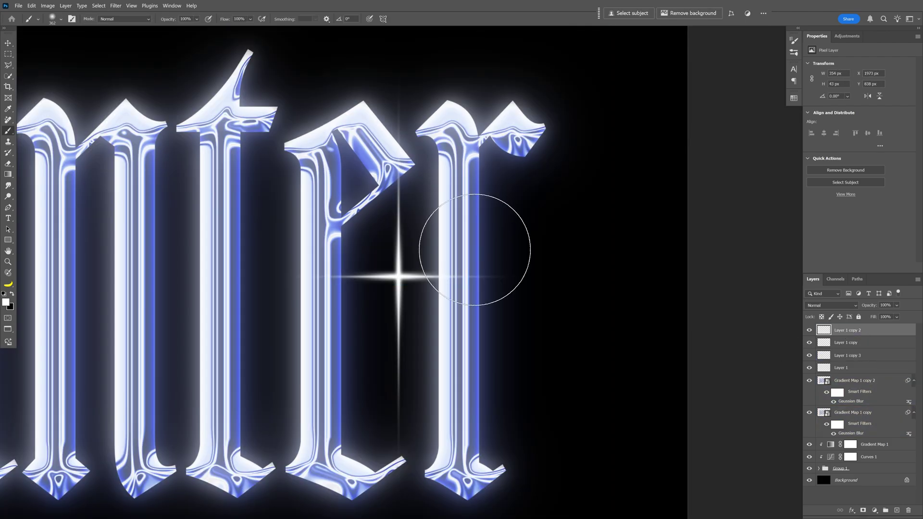
{"action": "scroll", "coordinate": [380, 260], "scroll_direction": "up", "scroll_amount": 2}
{"action": "left_click_drag", "start_coordinate": [434, 266], "coordinate": [329, 284]}
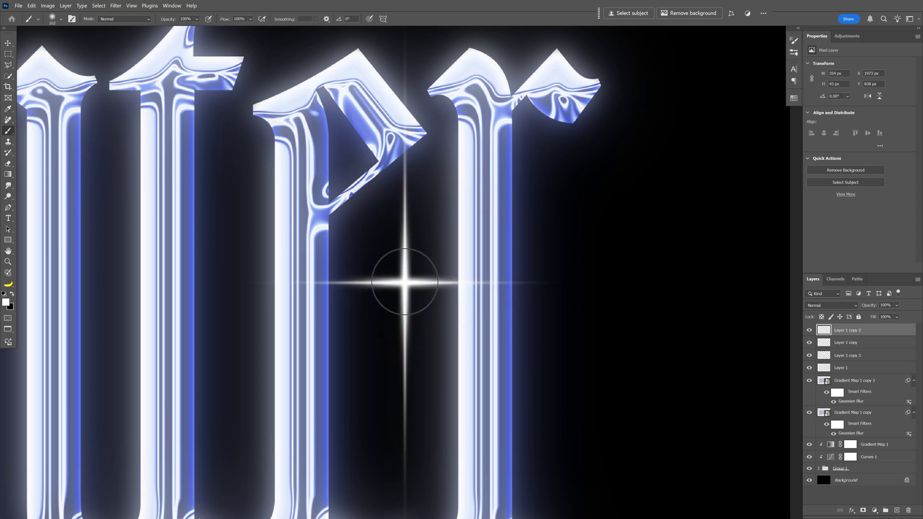
{"action": "left_click", "coordinate": [405, 282]}
- Scale Layer 1 copy 2 with the center glow down to about 224 by 165 px
{"action": "scroll", "coordinate": [490, 253], "scroll_direction": "down", "scroll_amount": 4}
{"action": "key", "text": "ctrl+t"}
{"action": "scroll", "coordinate": [462, 228], "scroll_direction": "up", "scroll_amount": 2}
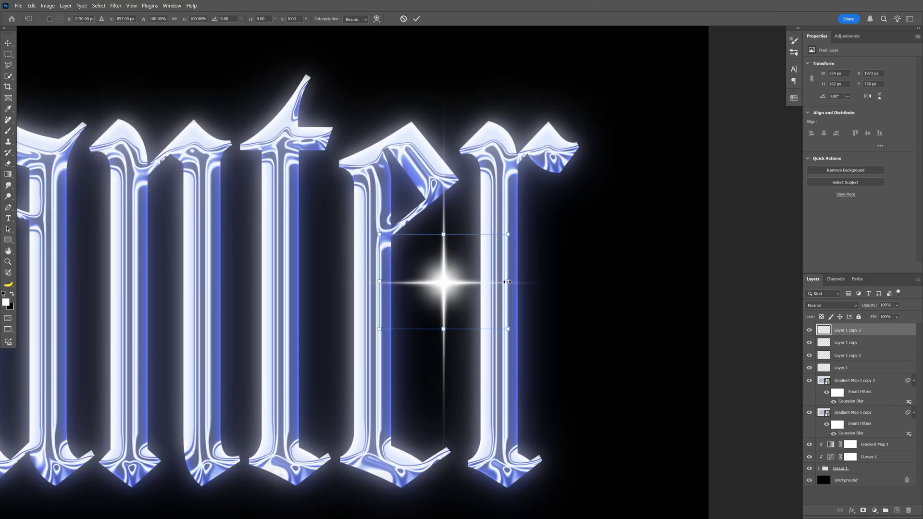
{"action": "left_click_drag", "start_coordinate": [507, 282], "coordinate": [484, 282]}
{"action": "key", "text": "Return"}
{"action": "scroll", "coordinate": [576, 299], "scroll_direction": "down", "scroll_amount": 2}
{"action": "scroll", "coordinate": [531, 295], "scroll_direction": "up", "scroll_amount": 2}
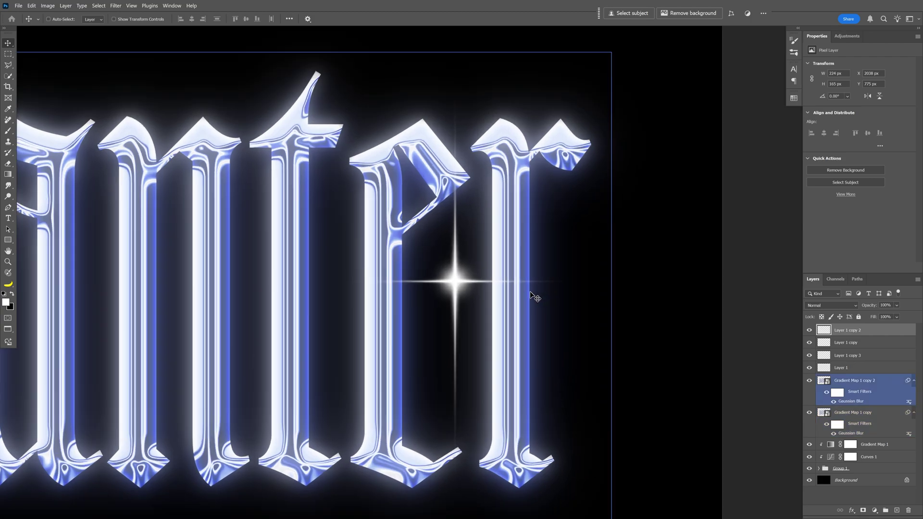
- Merge the four sparkle layers, from Layer 1 up to Layer 1 copy 2, into a single layer
{"action": "left_click", "coordinate": [856, 343]}
{"action": "left_click", "coordinate": [855, 371]}
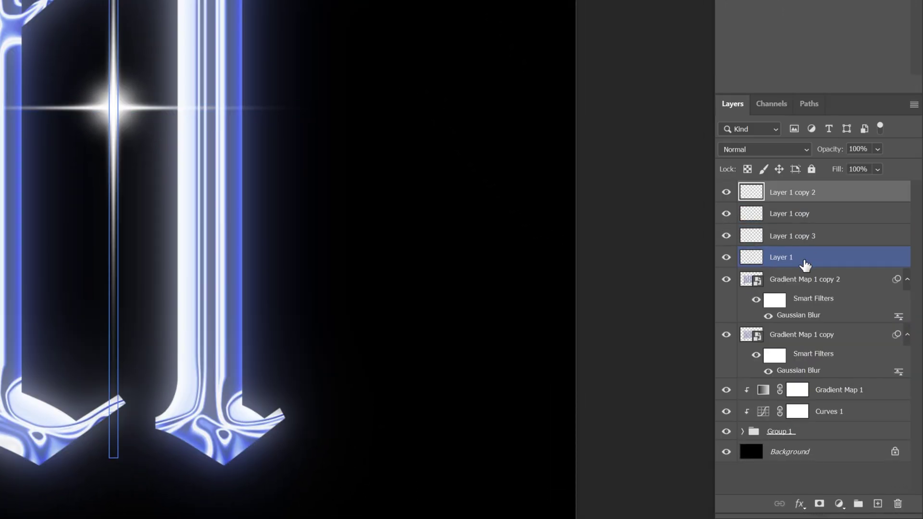
{"action": "left_click", "coordinate": [806, 264], "text": "shift"}
{"action": "right_click", "coordinate": [803, 258]}
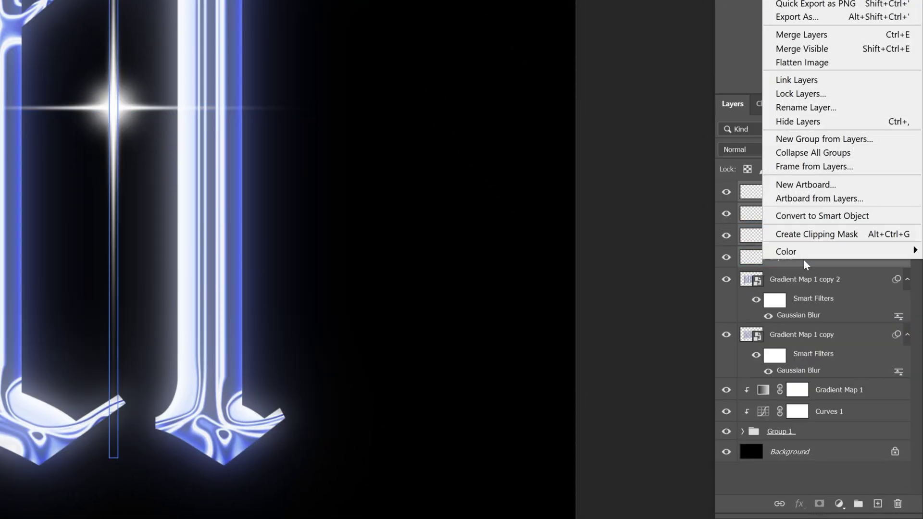
{"action": "left_click", "coordinate": [849, 226]}
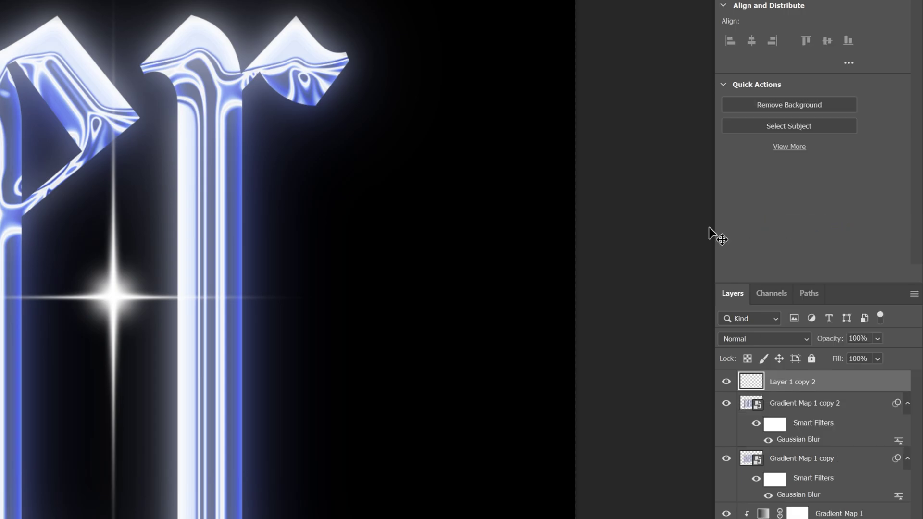
- Place the sparkle on the first letter's upper tip, rotated 45° and scaled to about 61%, and duplicate it across the lettering
{"action": "left_click_drag", "start_coordinate": [668, 307], "coordinate": [217, 189]}
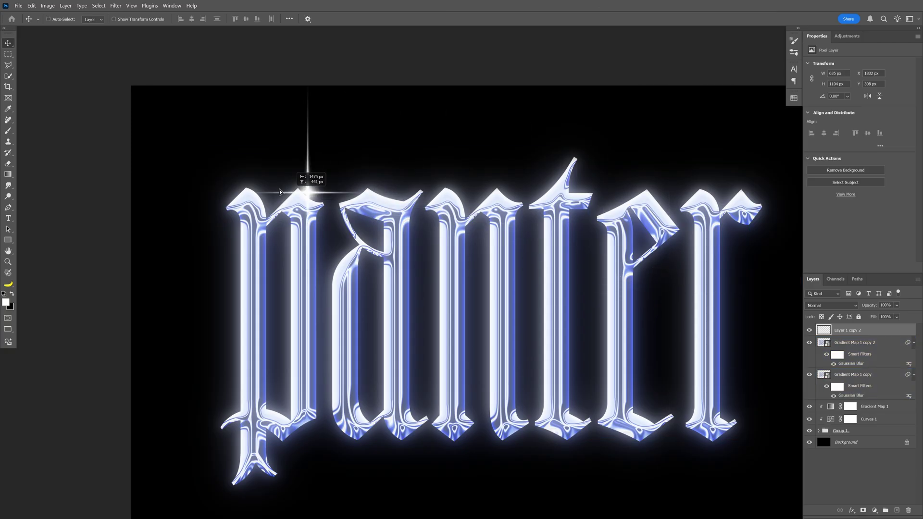
{"action": "key", "text": "ctrl+t"}
{"action": "left_click_drag", "start_coordinate": [326, 190], "coordinate": [316, 269]}
{"action": "scroll", "coordinate": [228, 166], "scroll_direction": "up", "scroll_amount": 5}
{"action": "left_click_drag", "start_coordinate": [288, 213], "coordinate": [288, 206]}
{"action": "scroll", "coordinate": [289, 204], "scroll_direction": "down", "scroll_amount": 5}
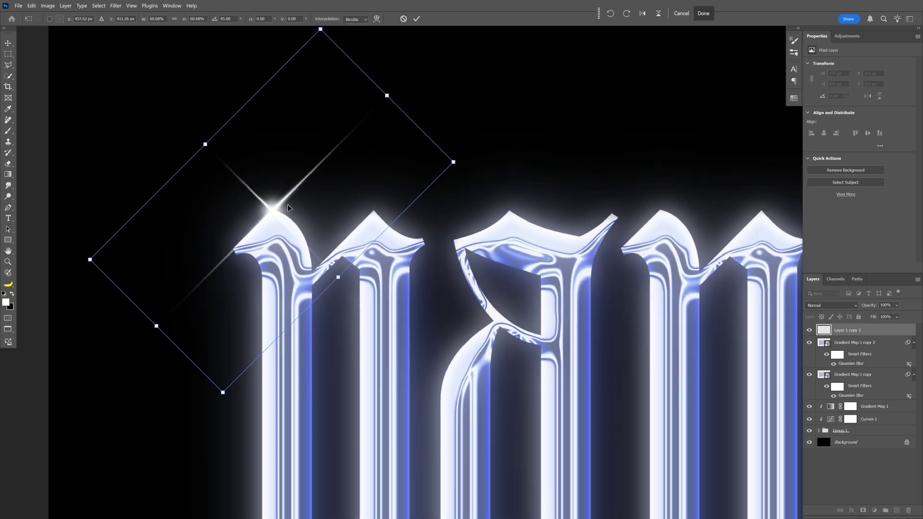
{"action": "key", "text": "Return"}
{"action": "left_click_drag", "start_coordinate": [230, 154], "coordinate": [354, 152]}
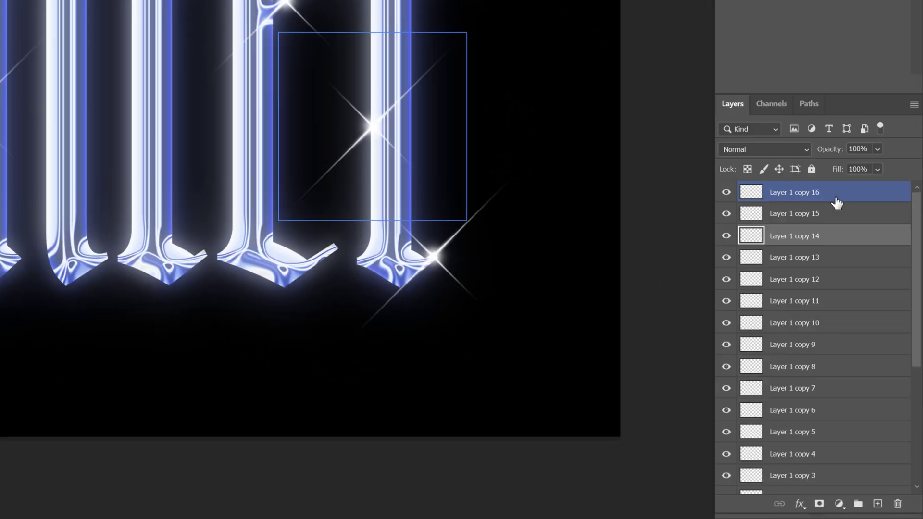
- Add a black Solid Color fill layer above Layer 1 copy 16, on top of all the sparkle copies
{"action": "left_click", "coordinate": [872, 332]}
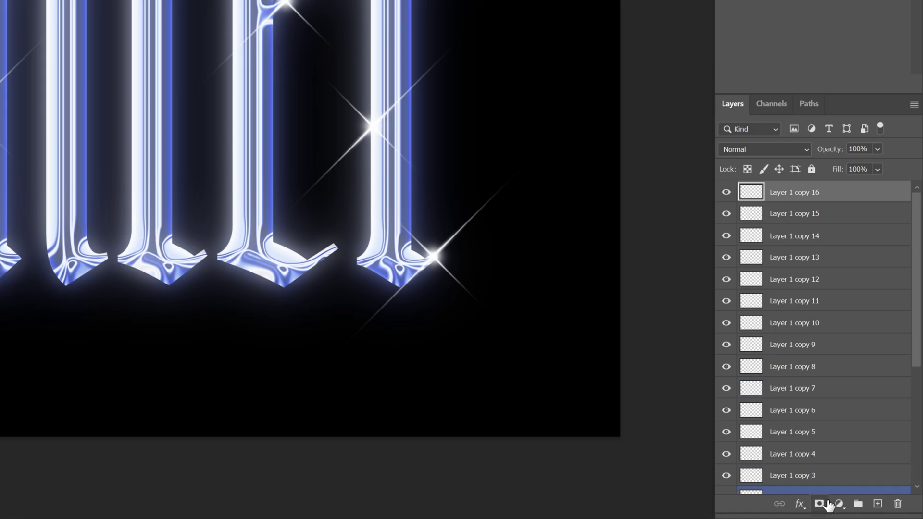
{"action": "left_click", "coordinate": [838, 504]}
{"action": "left_click", "coordinate": [833, 244]}
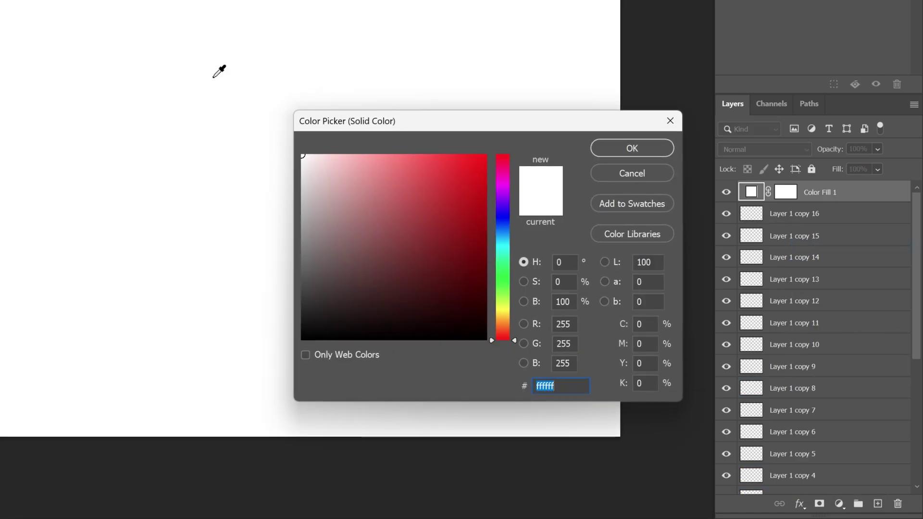
{"action": "left_click_drag", "start_coordinate": [313, 319], "coordinate": [223, 378]}
{"action": "left_click", "coordinate": [605, 148]}
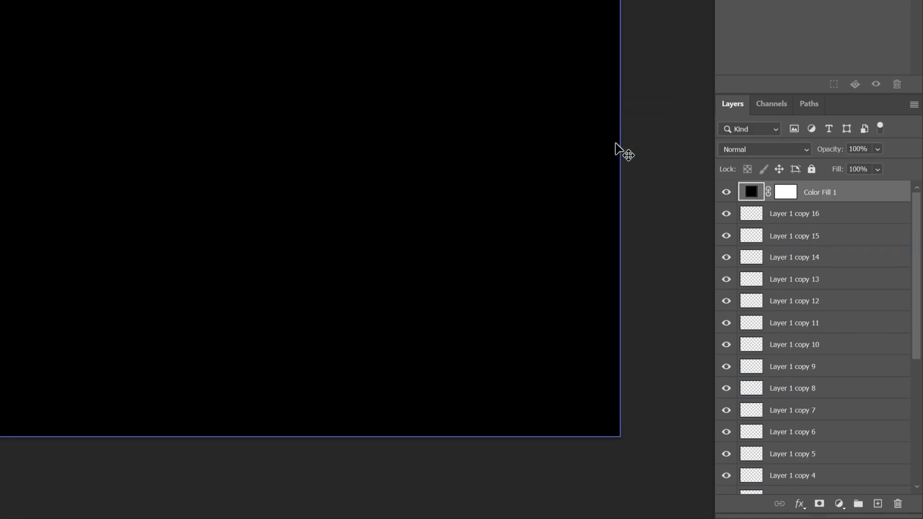
- Add 16.19% uniform noise to the black fill as a smart object filter and set the layer's blend mode to Screen
{"action": "left_click", "coordinate": [197, 10]}
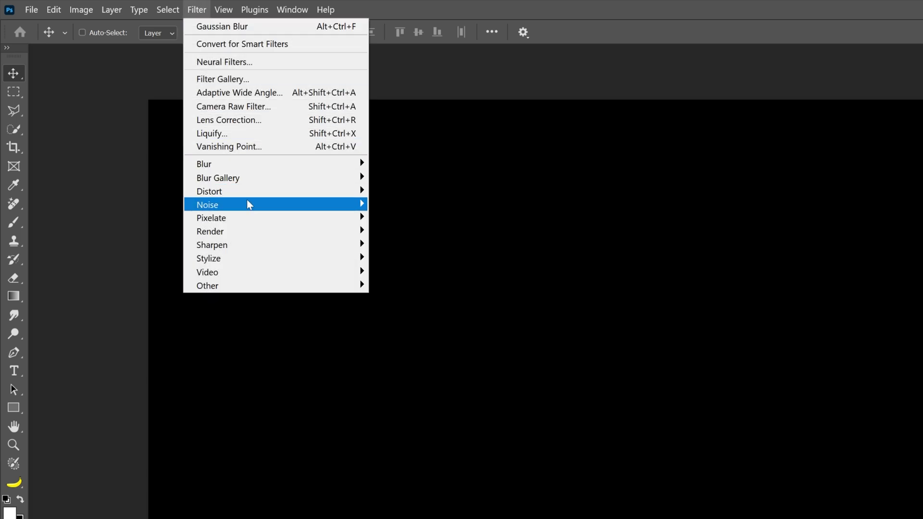
{"action": "mouse_move", "coordinate": [290, 206]}
{"action": "left_click", "coordinate": [409, 206]}
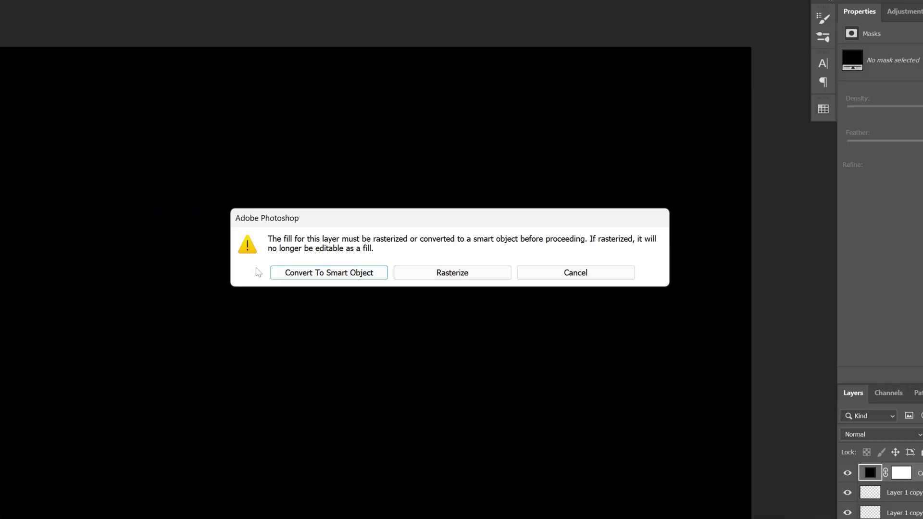
{"action": "left_click", "coordinate": [817, 342]}
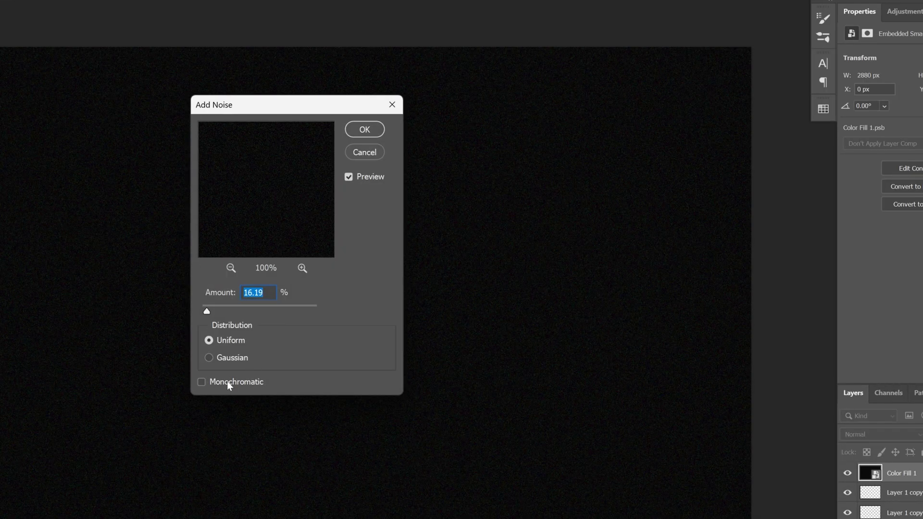
{"action": "left_click", "coordinate": [356, 134]}
{"action": "left_click", "coordinate": [856, 434]}
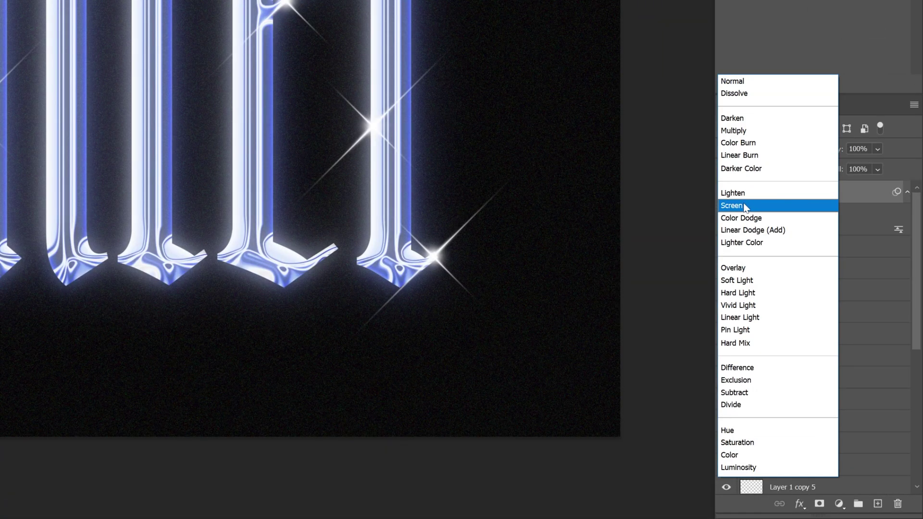
{"action": "left_click", "coordinate": [746, 206]}
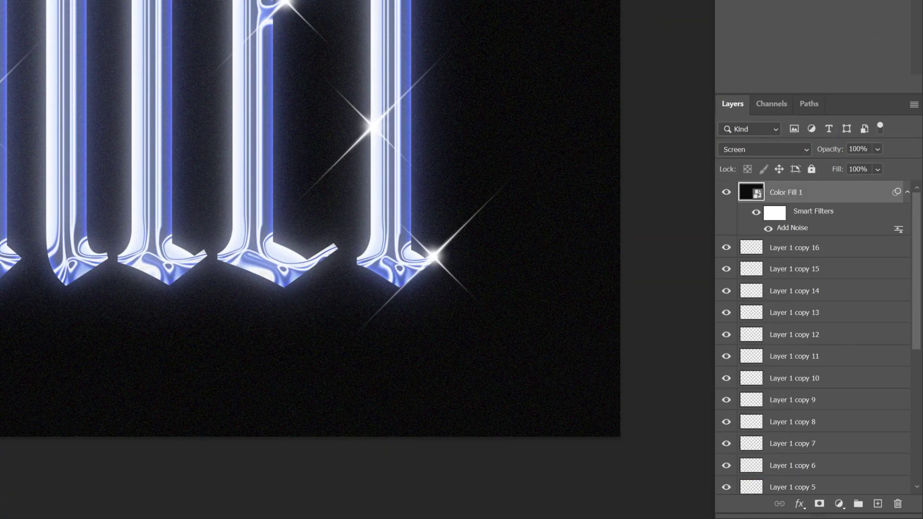